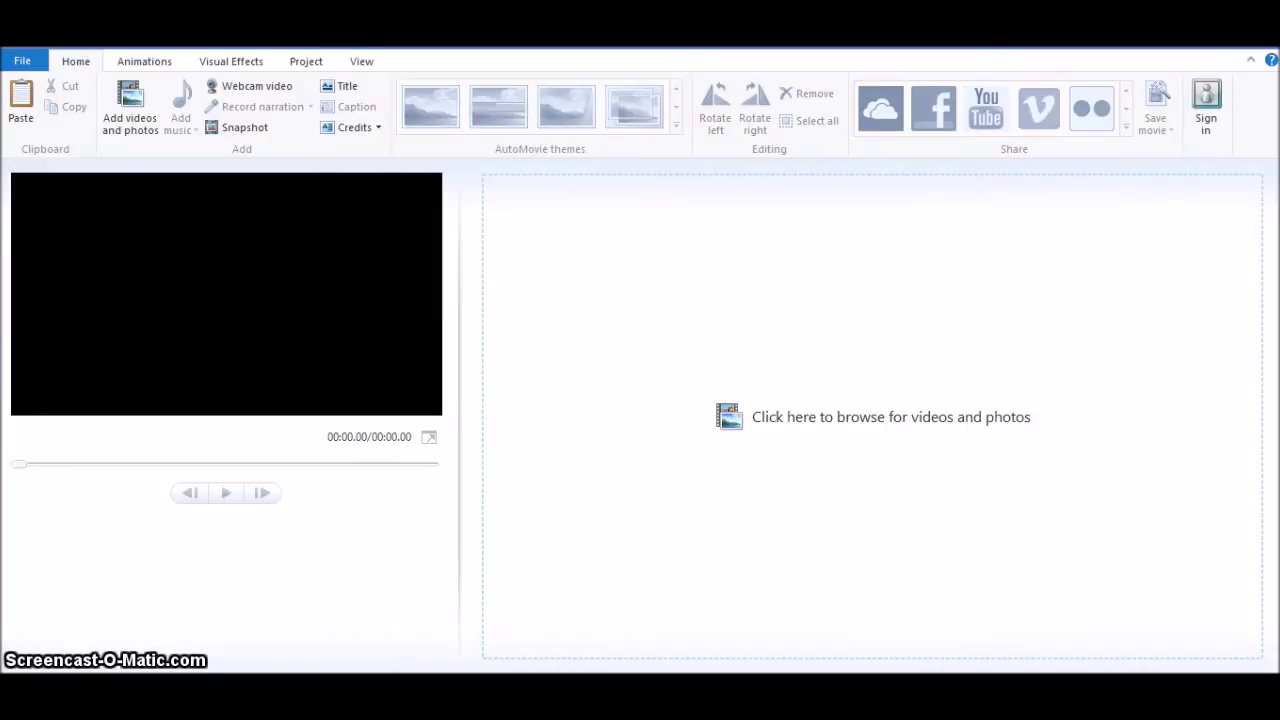
# Select dino1, KenBurns and narration in the Pictures window and drop them onto the storyboard
pyautogui.hotkey('alt', 'Tab')
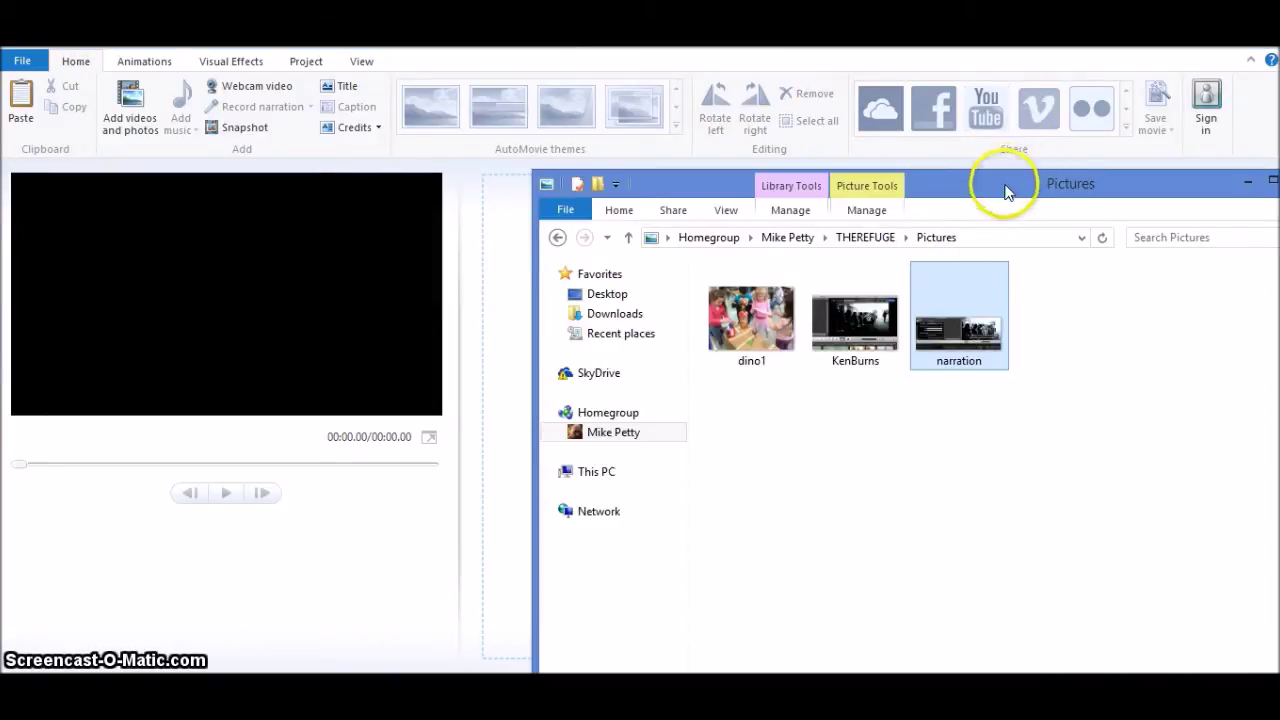
pyautogui.moveTo(1007, 190); pyautogui.dragTo(1123, 155)
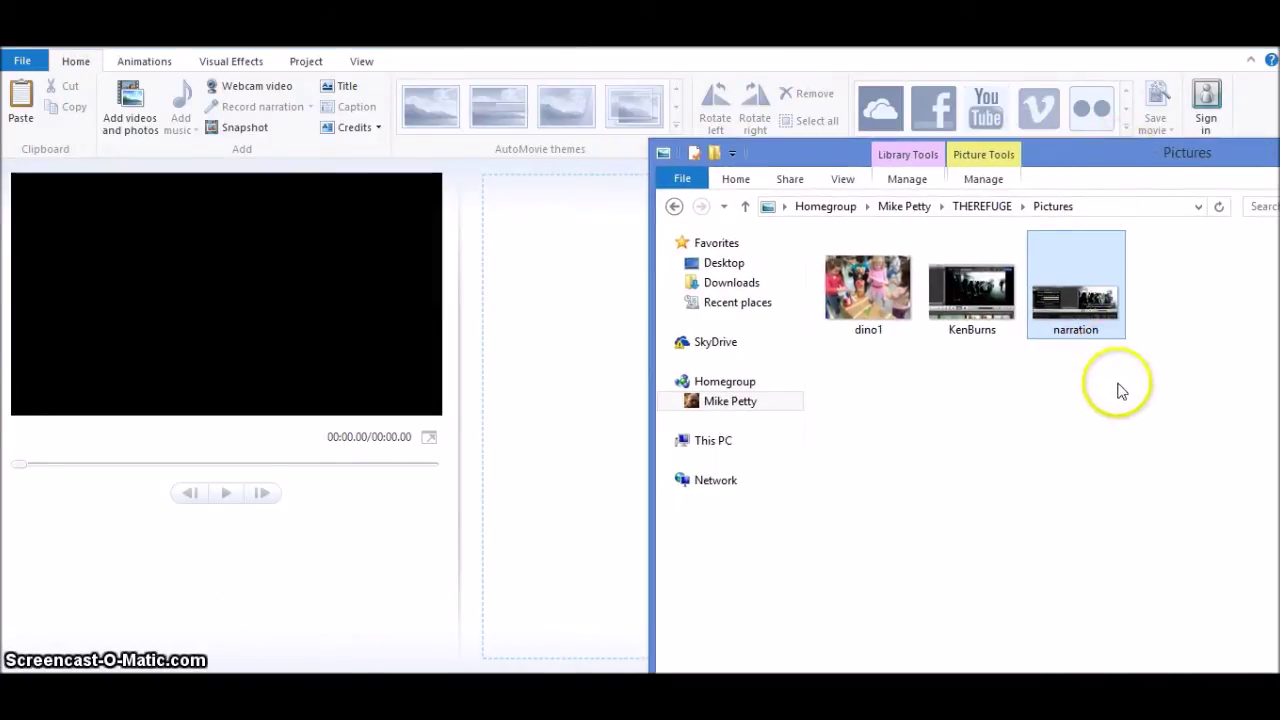
pyautogui.moveTo(1146, 432); pyautogui.dragTo(828, 300)
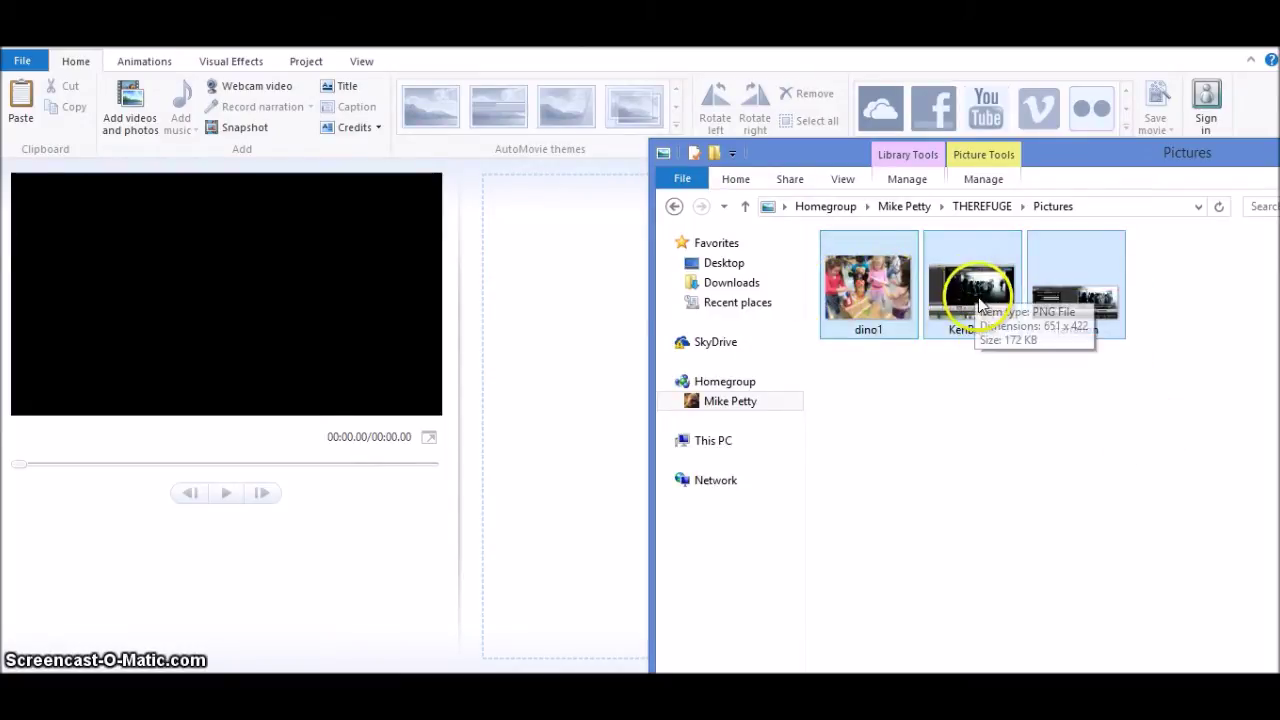
pyautogui.moveTo(990, 288); pyautogui.dragTo(607, 366)
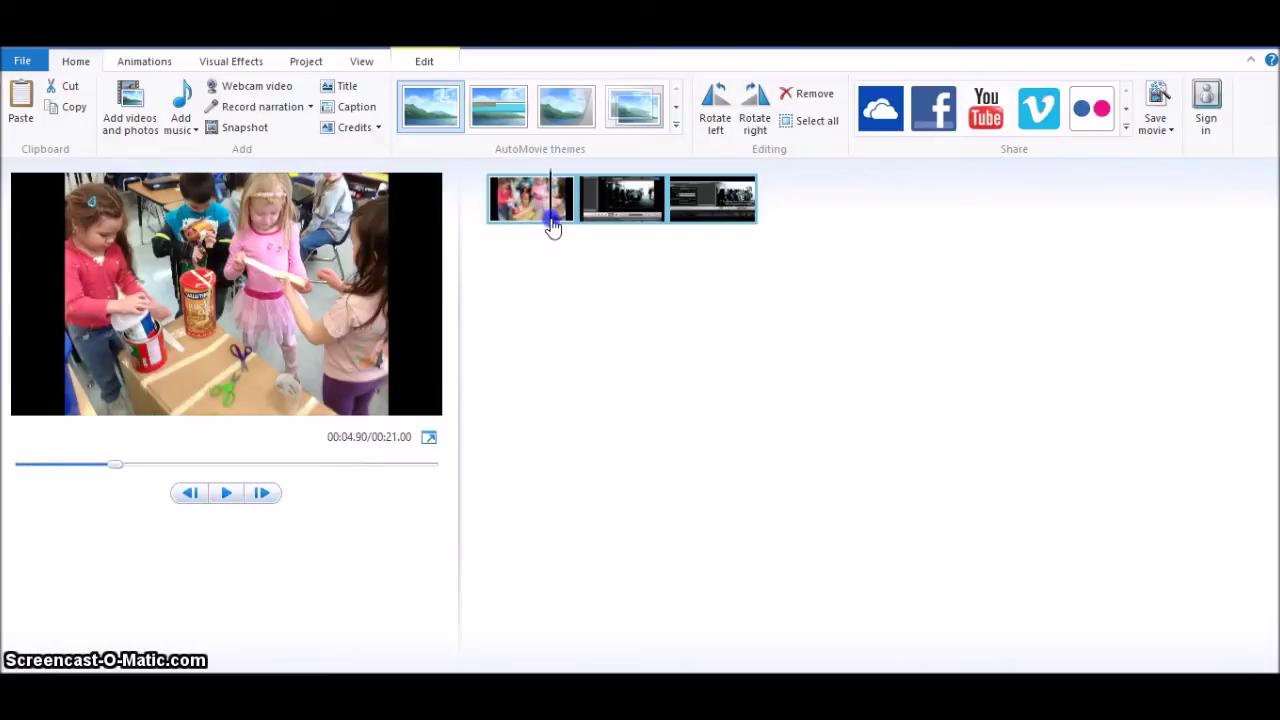
# Preview the slideshow from the start, then move the narration picture ahead of dino1
pyautogui.click(470, 240)
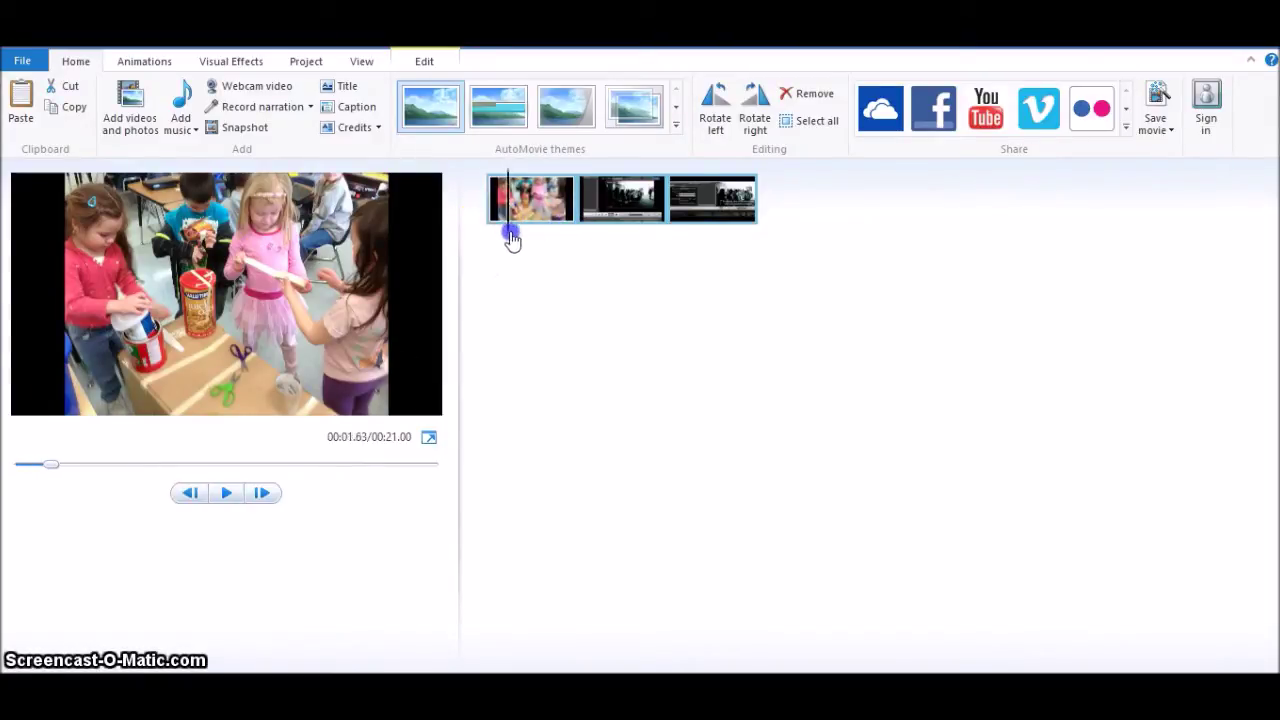
pyautogui.click(223, 493)
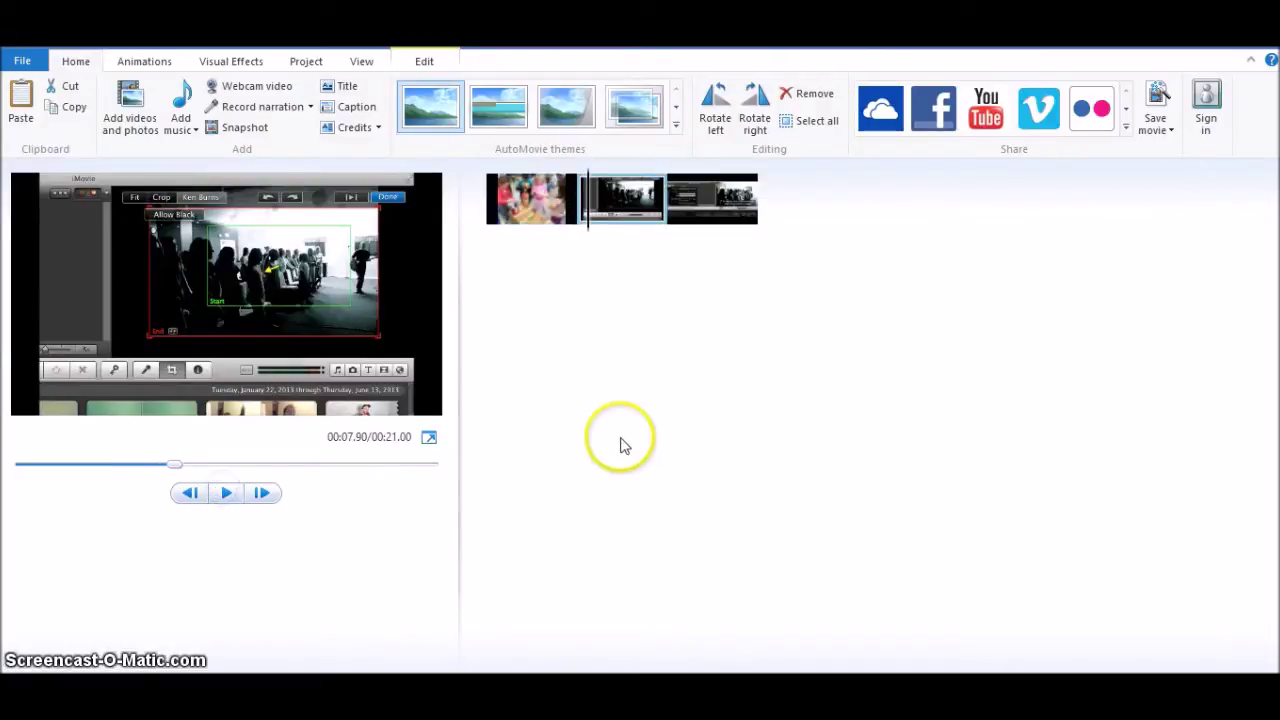
pyautogui.hotkey('ctrl', 'a')
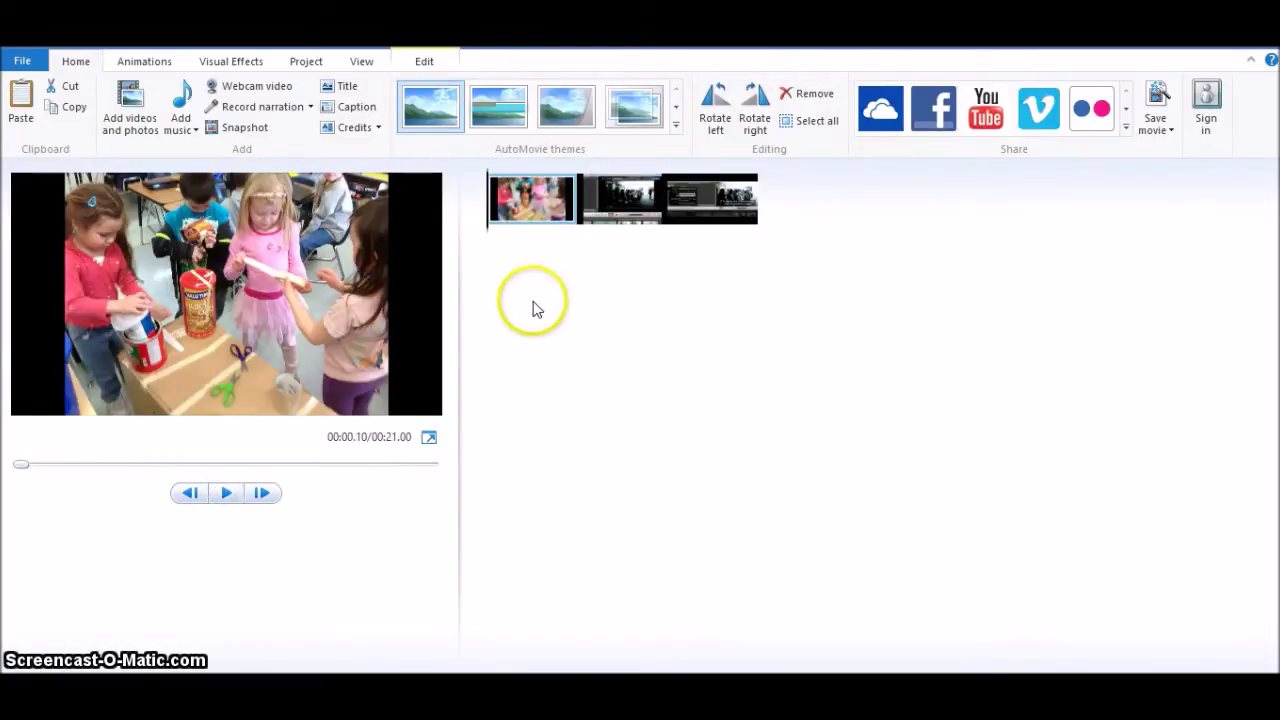
pyautogui.moveTo(709, 193); pyautogui.dragTo(671, 210)
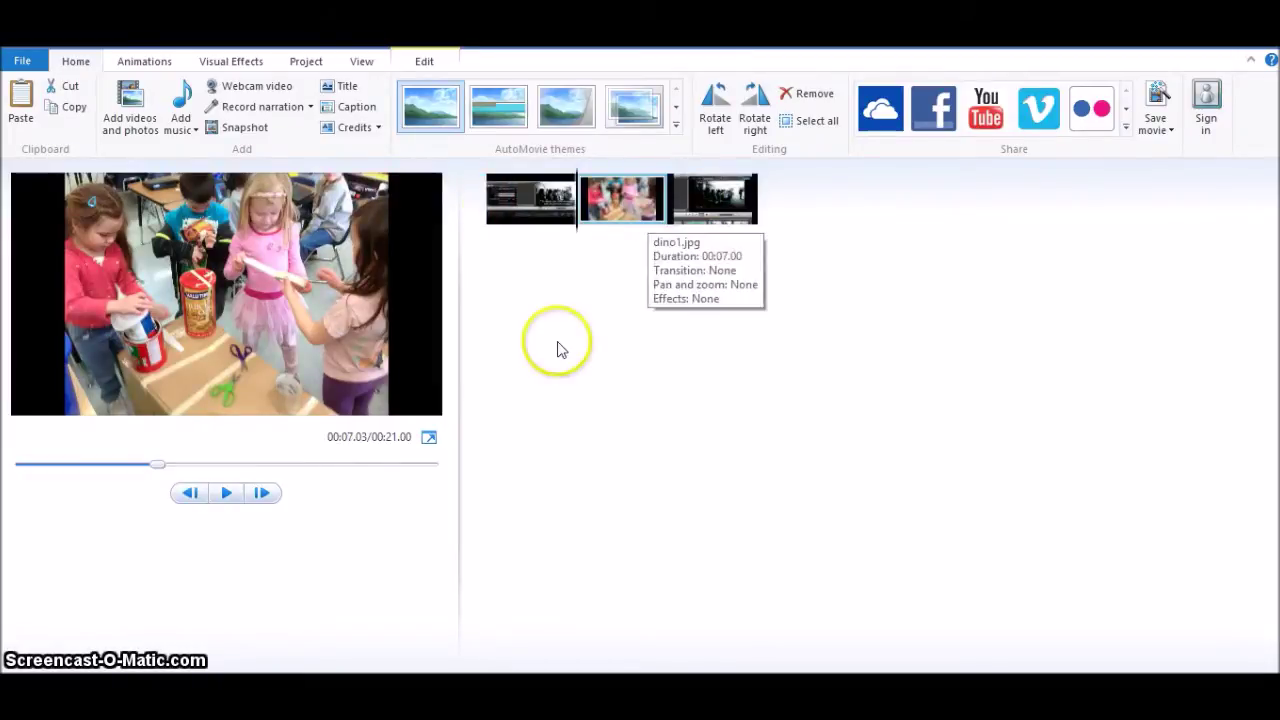
# Open the clip Edit options and check each picture's 7.00-second duration, ending on dino1
pyautogui.click(522, 195)
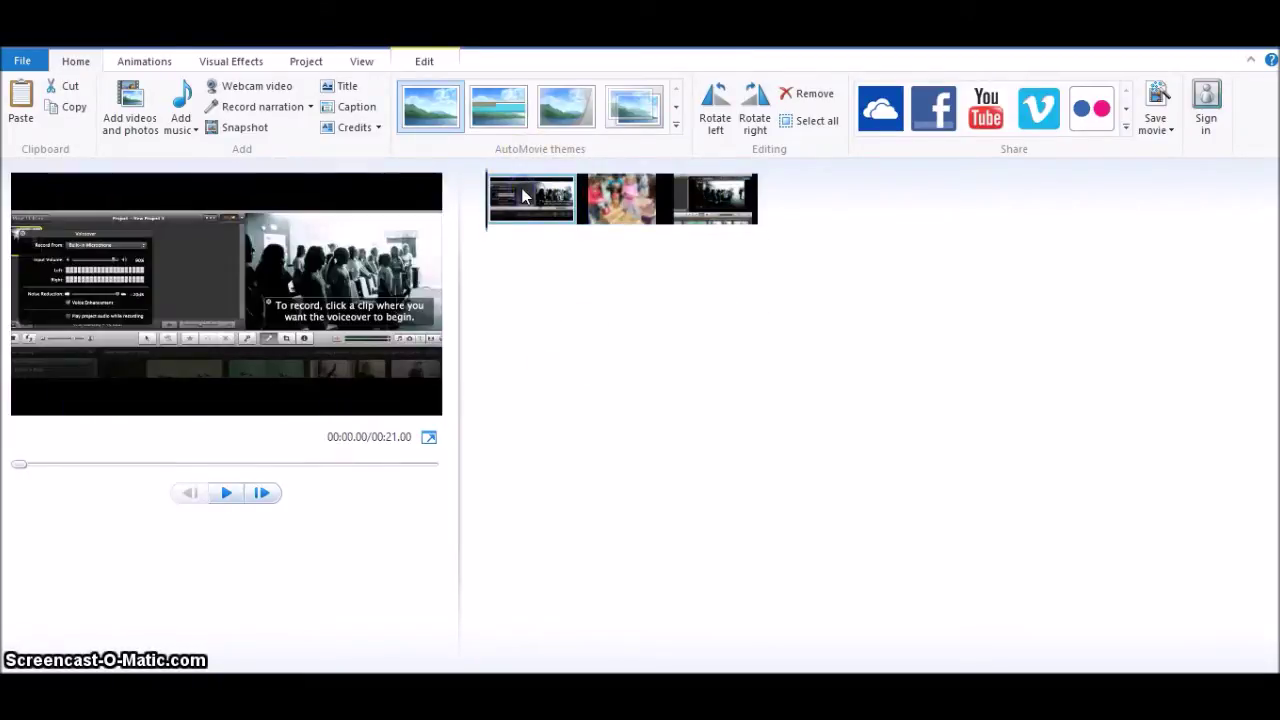
pyautogui.doubleClick(522, 195)
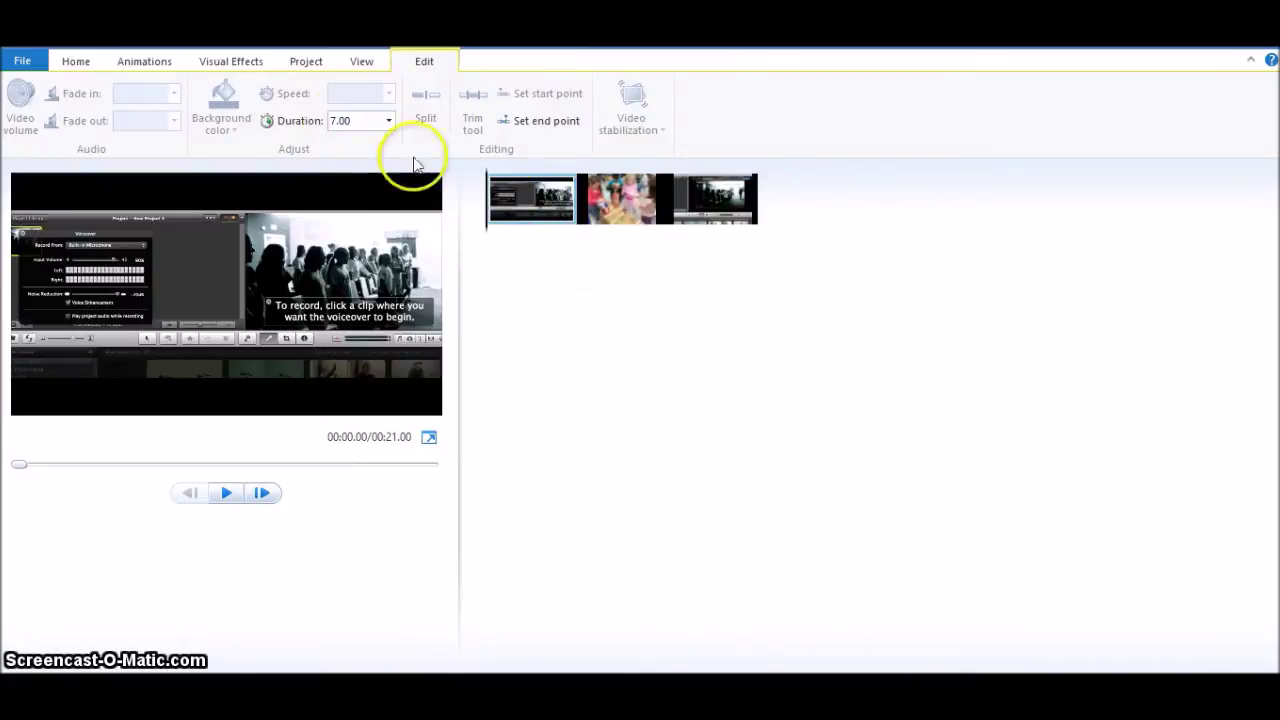
pyautogui.click(705, 192)
pyautogui.click(550, 203)
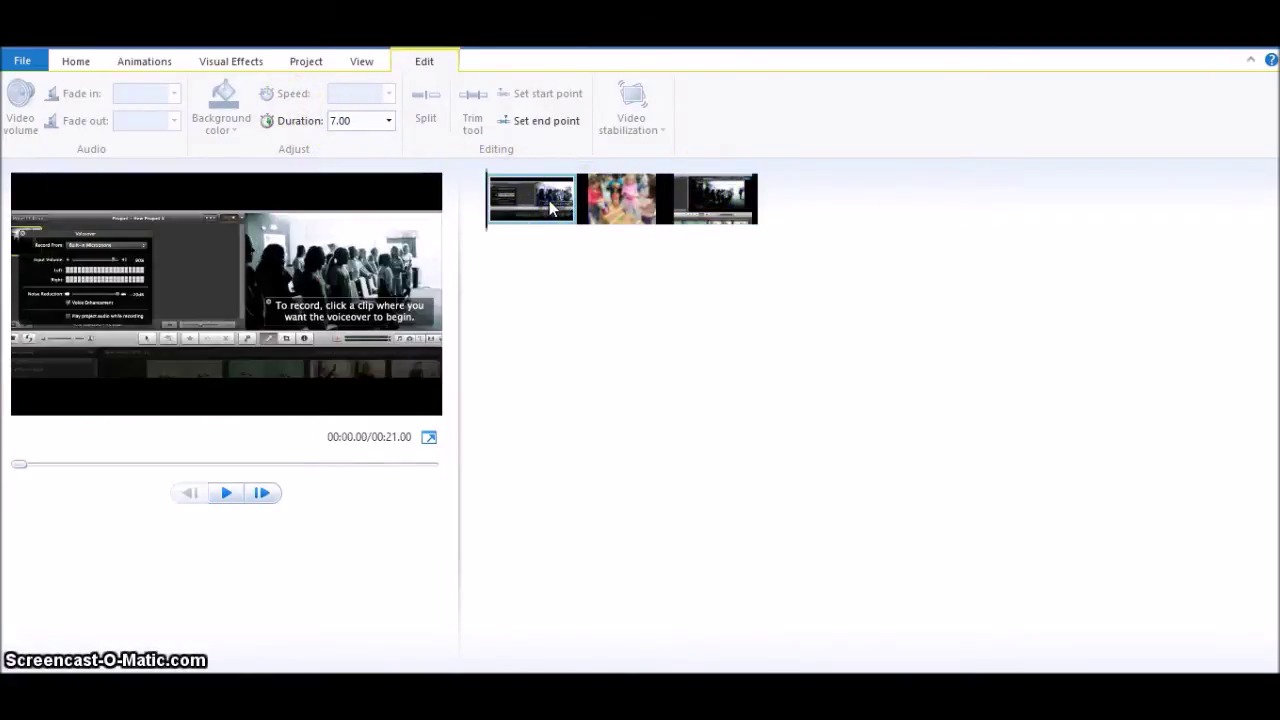
pyautogui.click(660, 212)
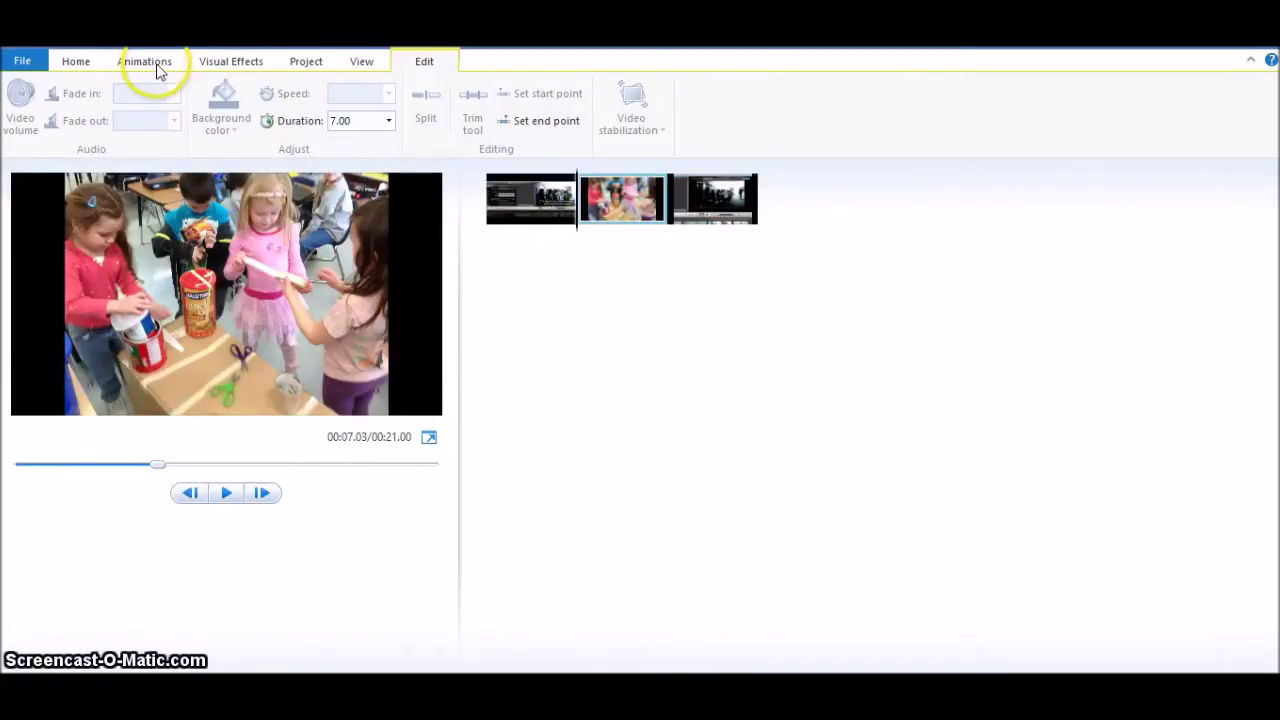
# Apply the 1.50-second Blur dissolve transition to dino1 and play it back
pyautogui.click(155, 63)
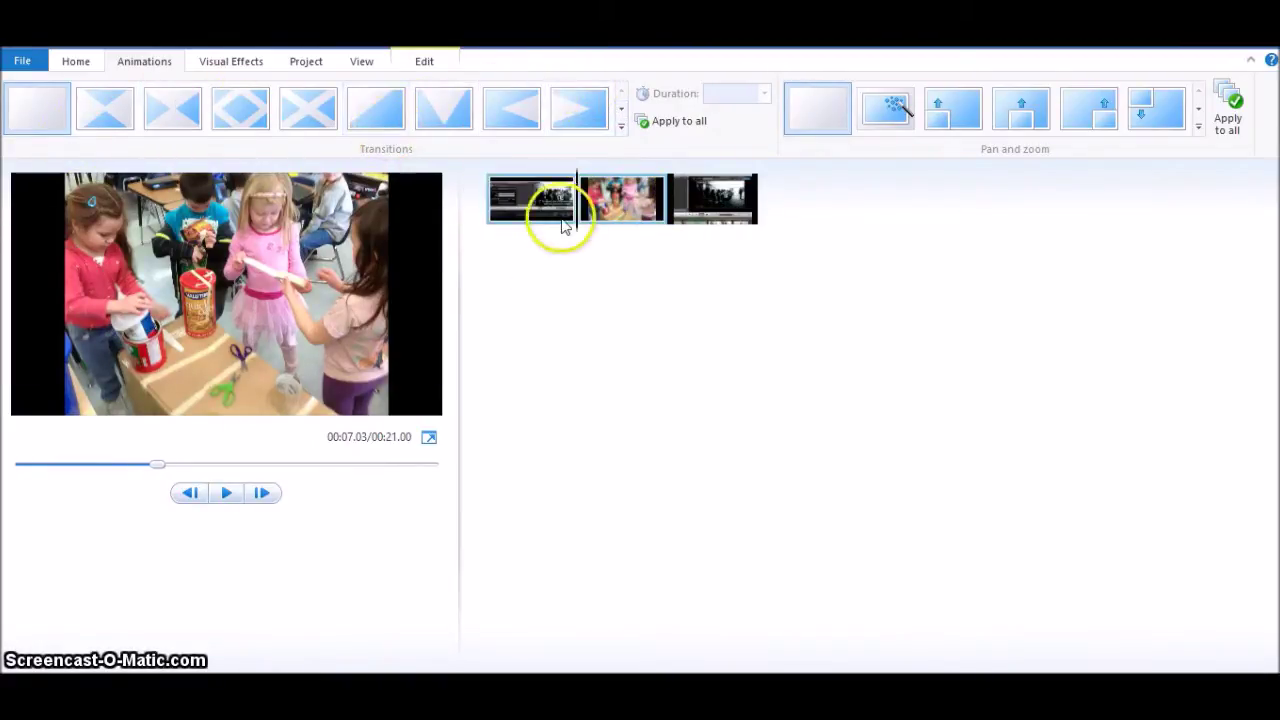
pyautogui.click(621, 132)
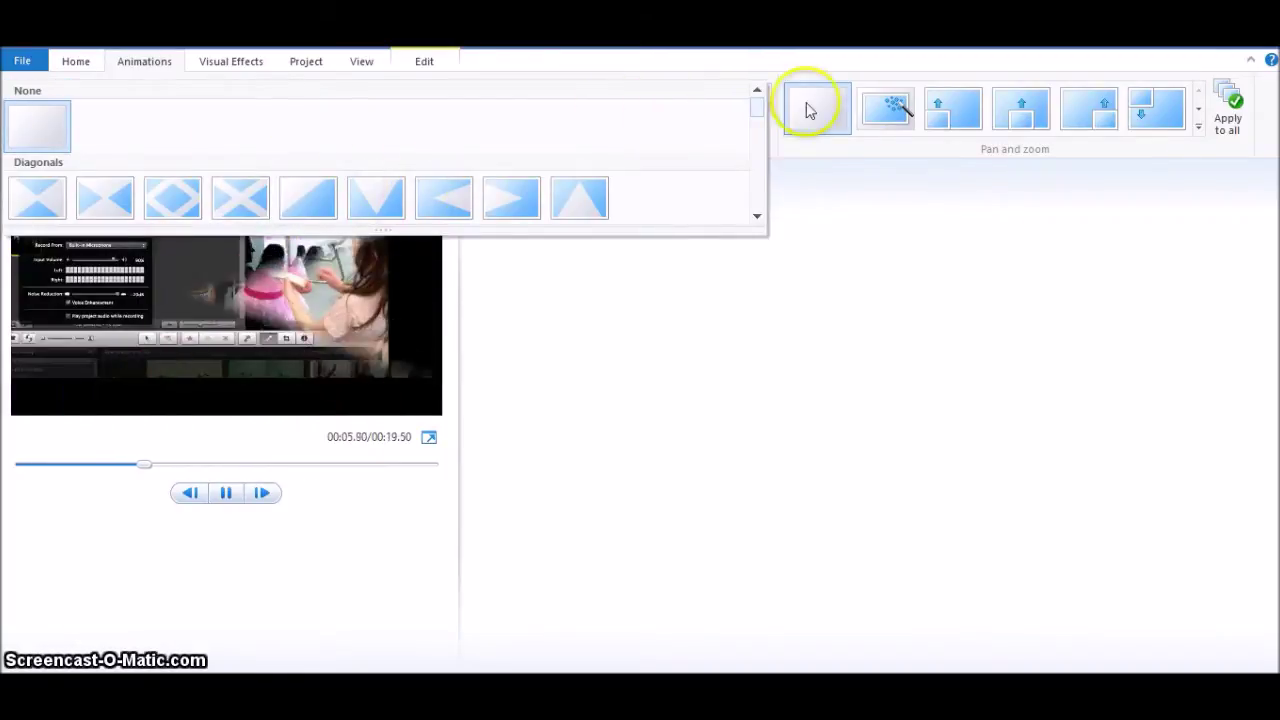
pyautogui.moveTo(760, 103); pyautogui.dragTo(762, 130)
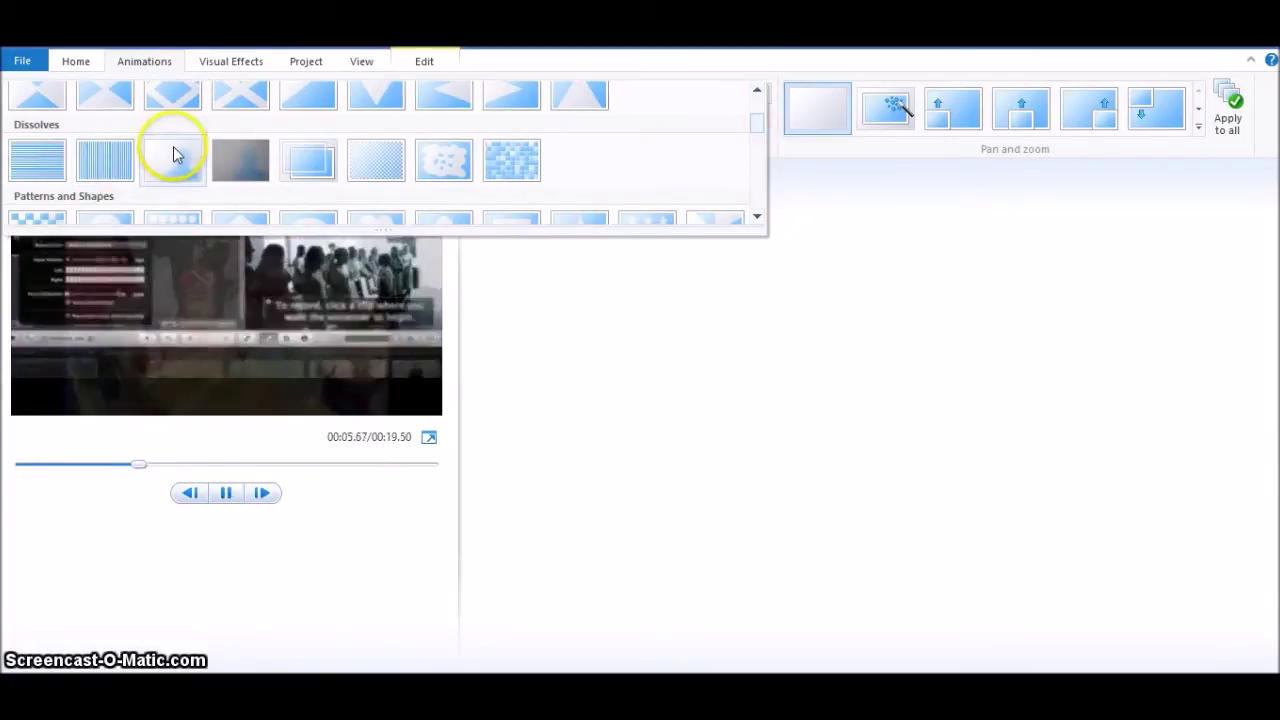
pyautogui.click(176, 160)
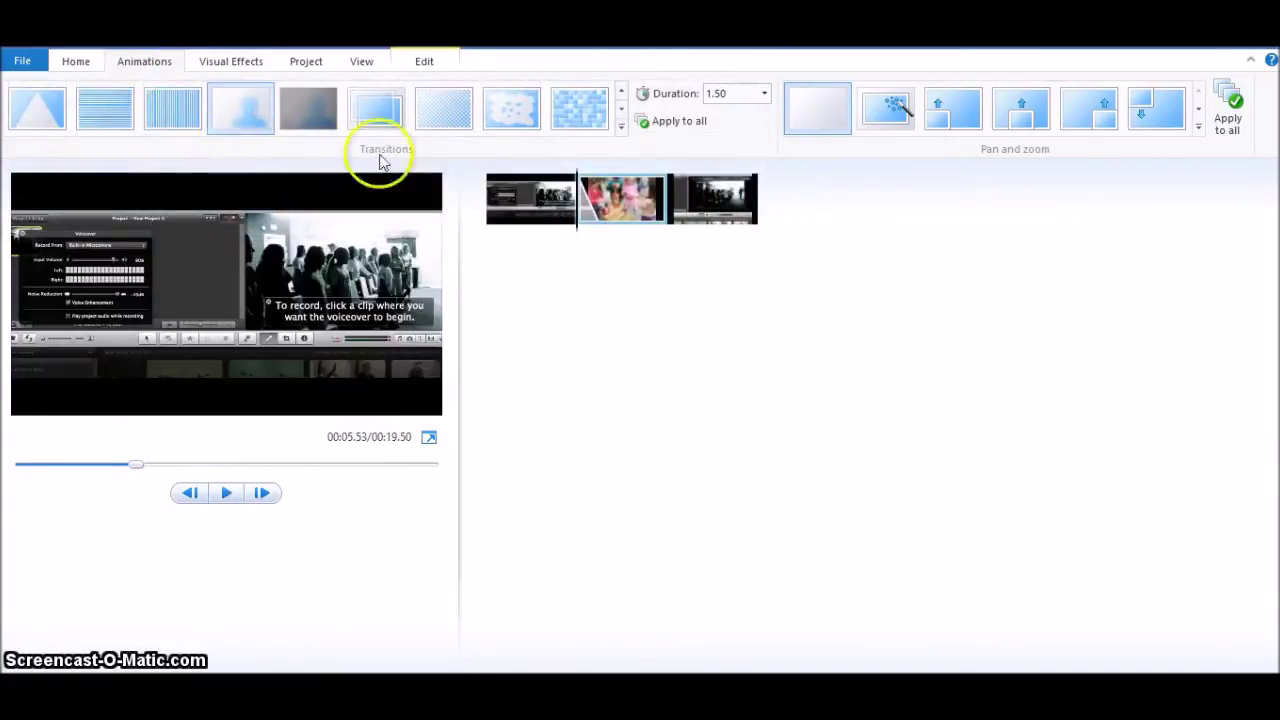
pyautogui.moveTo(578, 235)
pyautogui.mouseDown()
pyautogui.moveTo(597, 238)
pyautogui.moveTo(574, 240)
pyautogui.mouseUp()
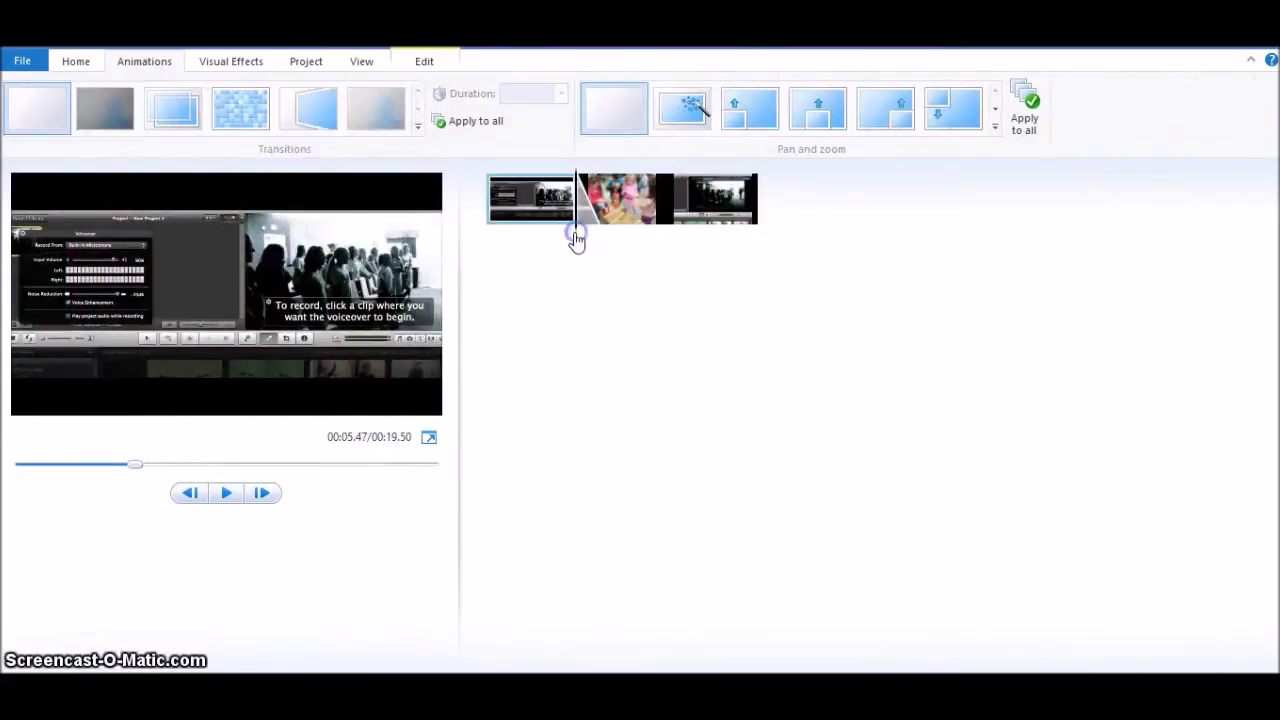
pyautogui.click(226, 493)
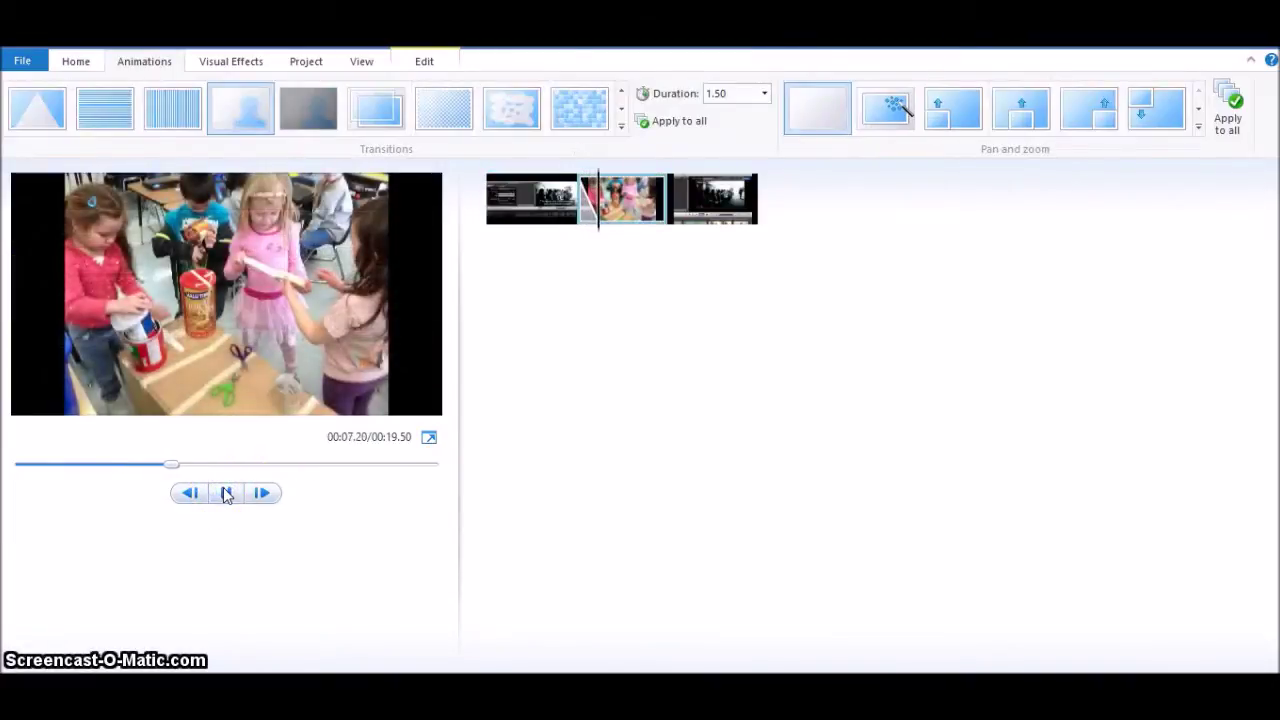
# Select the dino1 clip and apply the Zoom out top pan and zoom effect
pyautogui.click(648, 200)
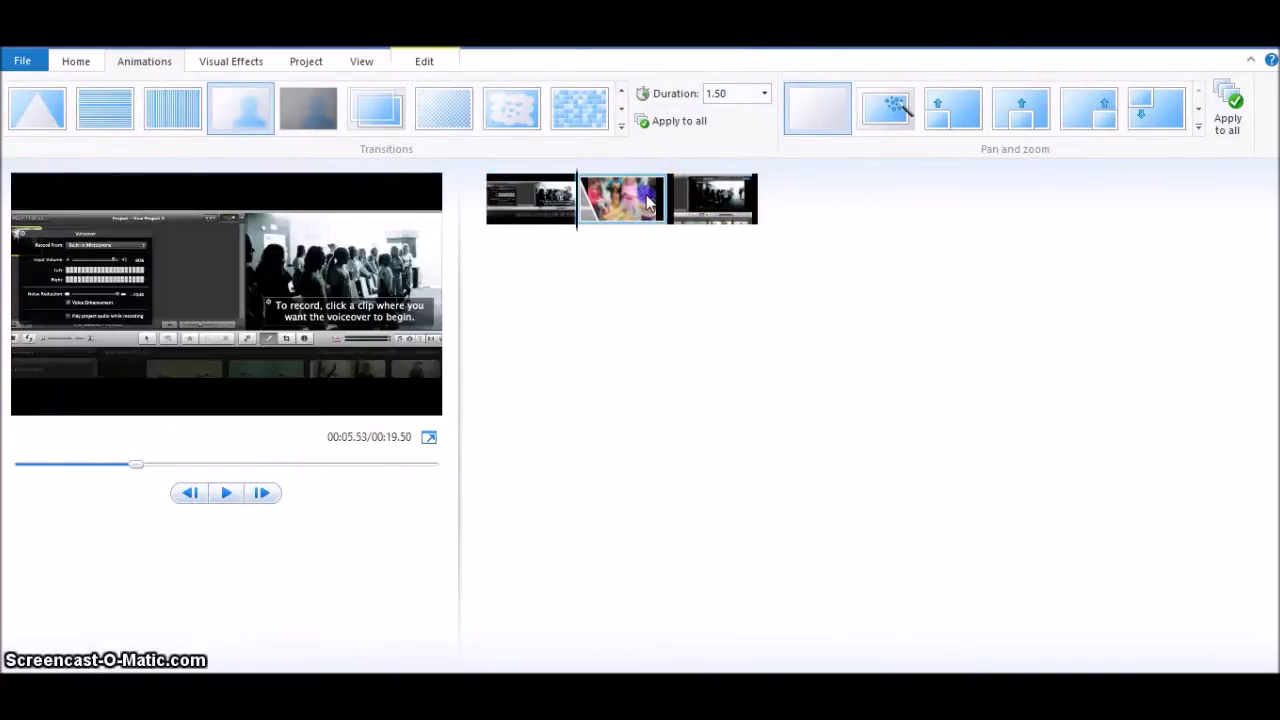
pyautogui.rightClick(651, 220)
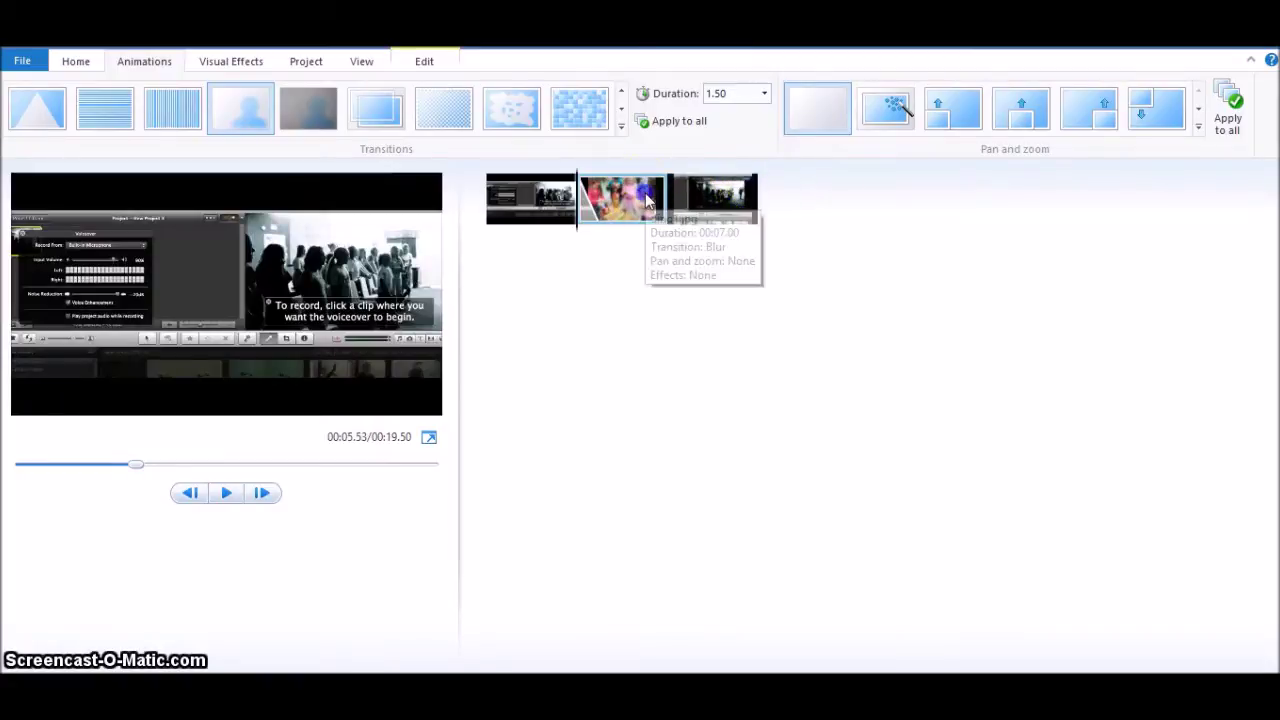
pyautogui.press('Escape')
pyautogui.moveTo(578, 192); pyautogui.dragTo(618, 200)
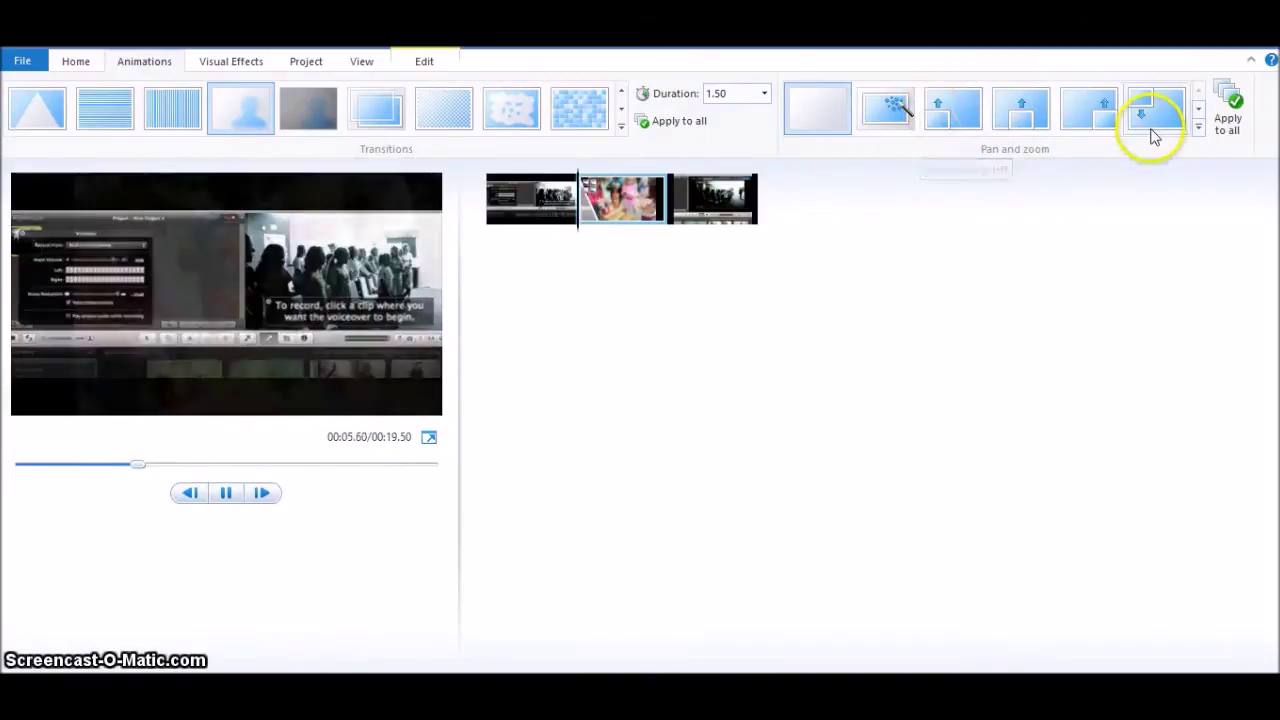
pyautogui.click(1198, 127)
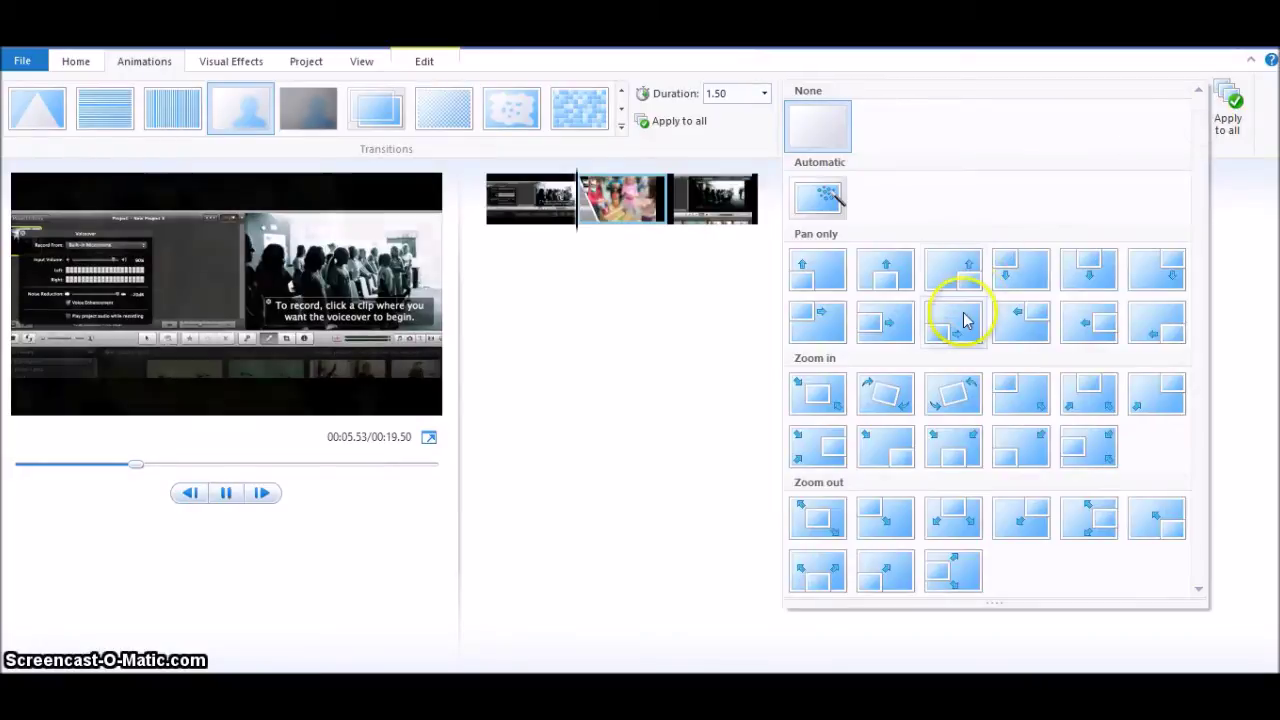
pyautogui.click(947, 527)
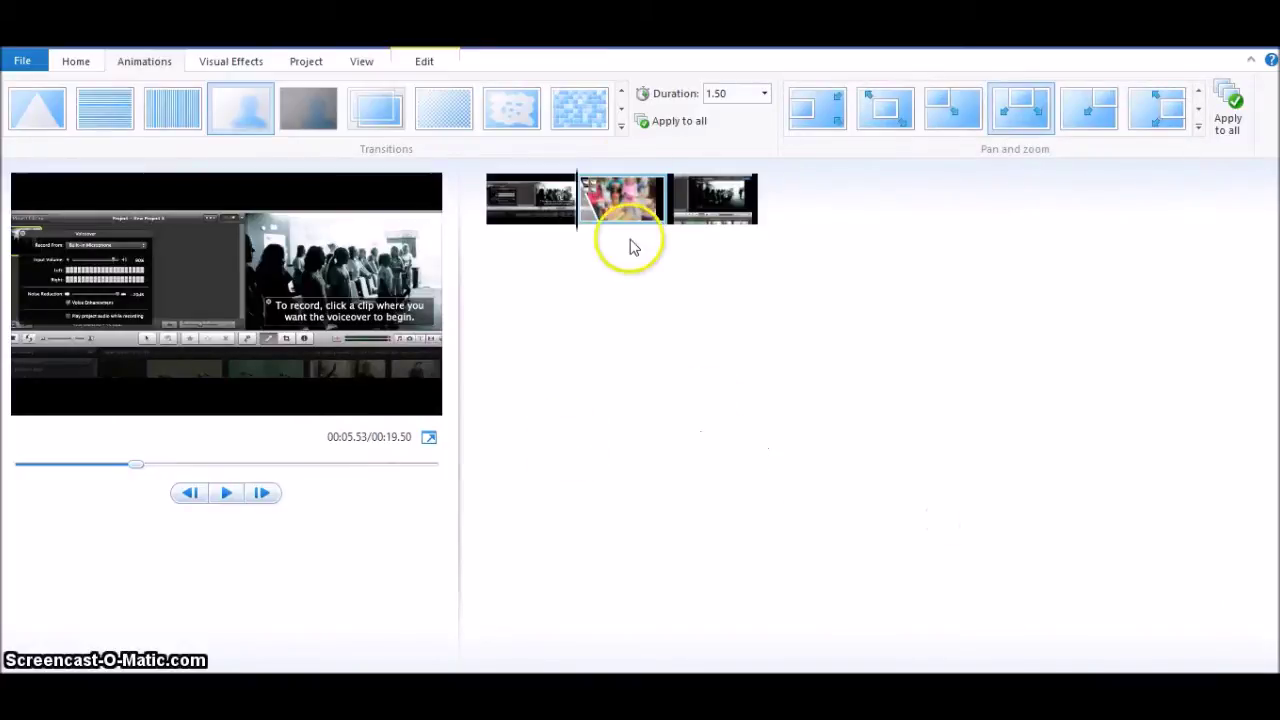
# Scrub through the middle picture to preview the zoom, then reselect the first clip
pyautogui.moveTo(580, 213); pyautogui.dragTo(614, 220)
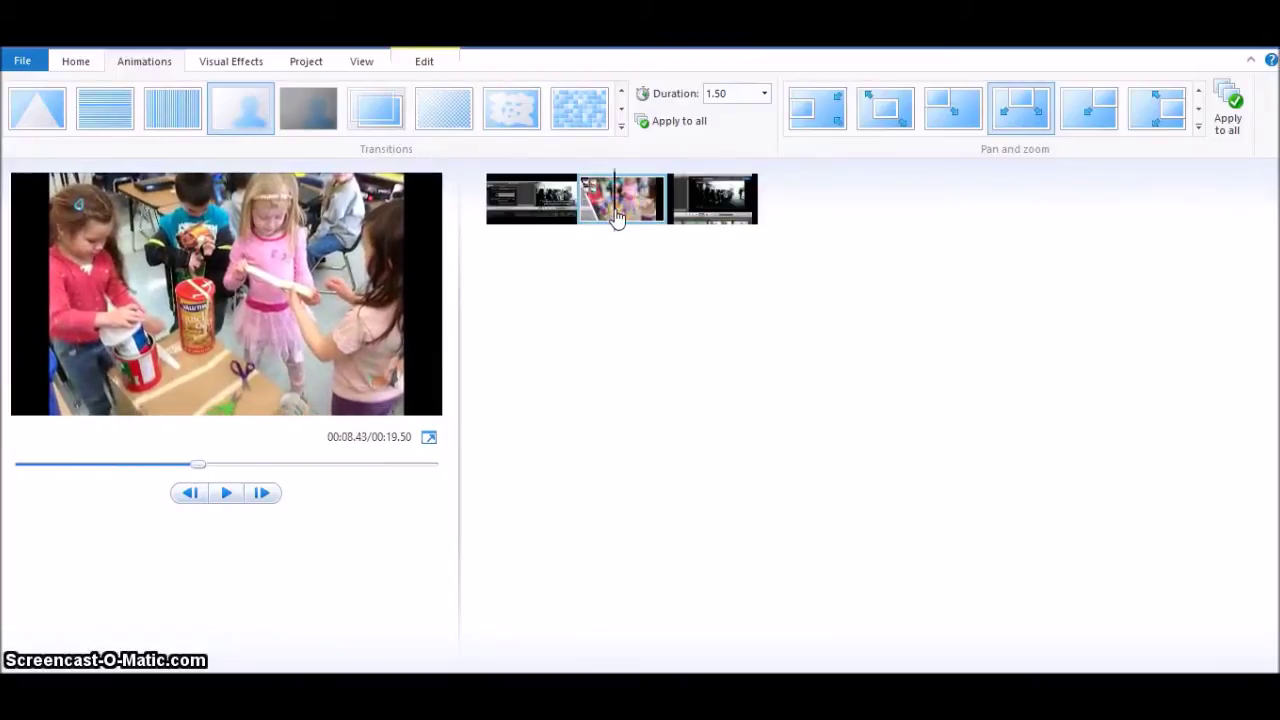
pyautogui.click(638, 310)
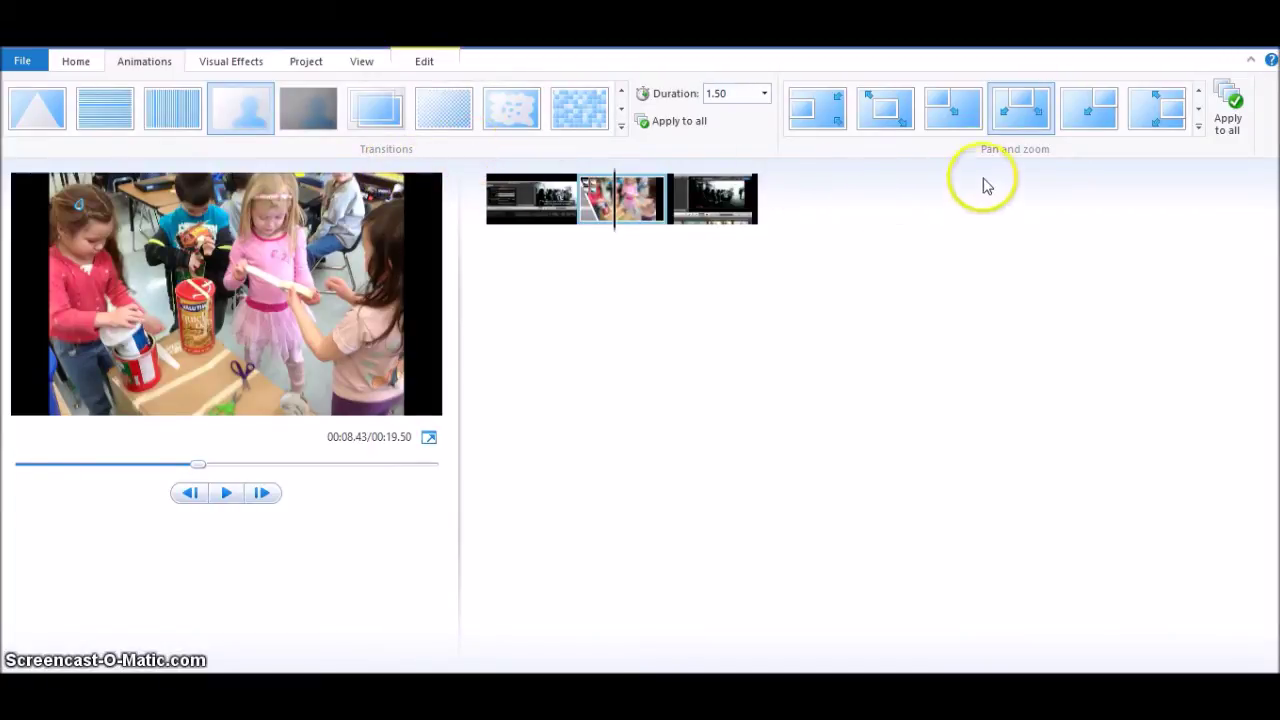
pyautogui.click(1045, 96)
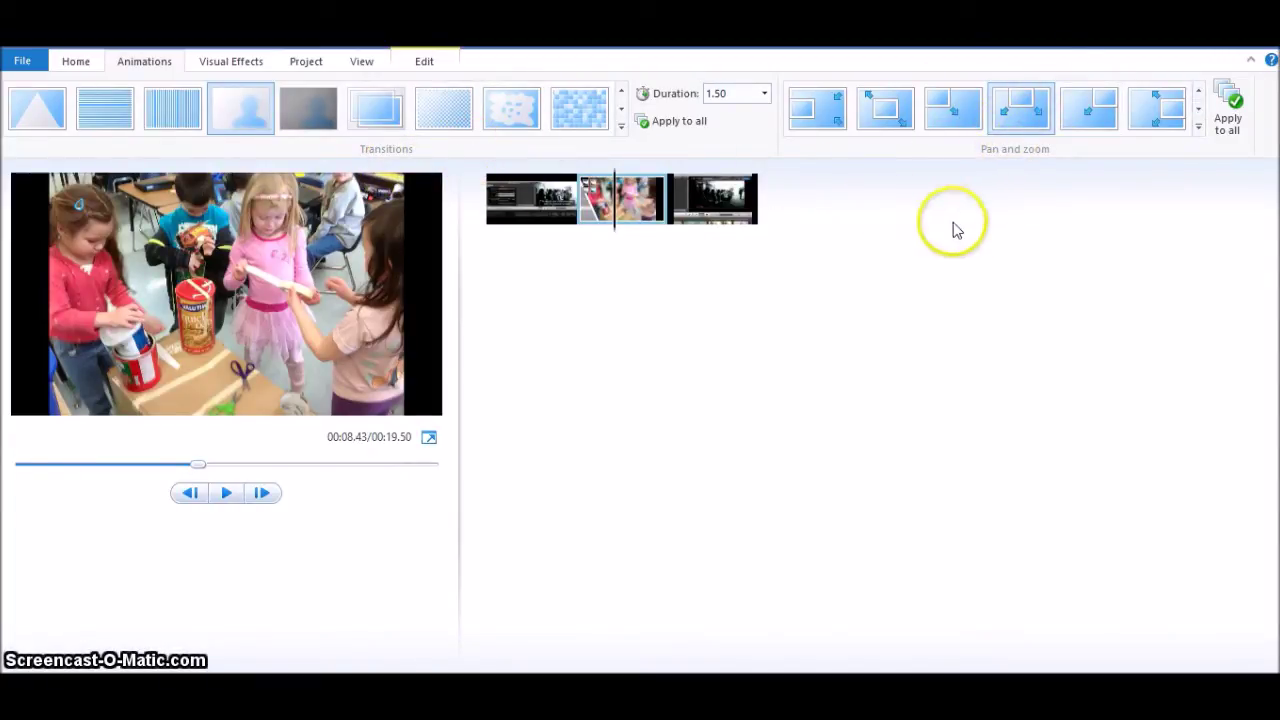
pyautogui.moveTo(608, 200)
pyautogui.mouseDown()
pyautogui.moveTo(603, 217)
pyautogui.moveTo(621, 215)
pyautogui.mouseUp()
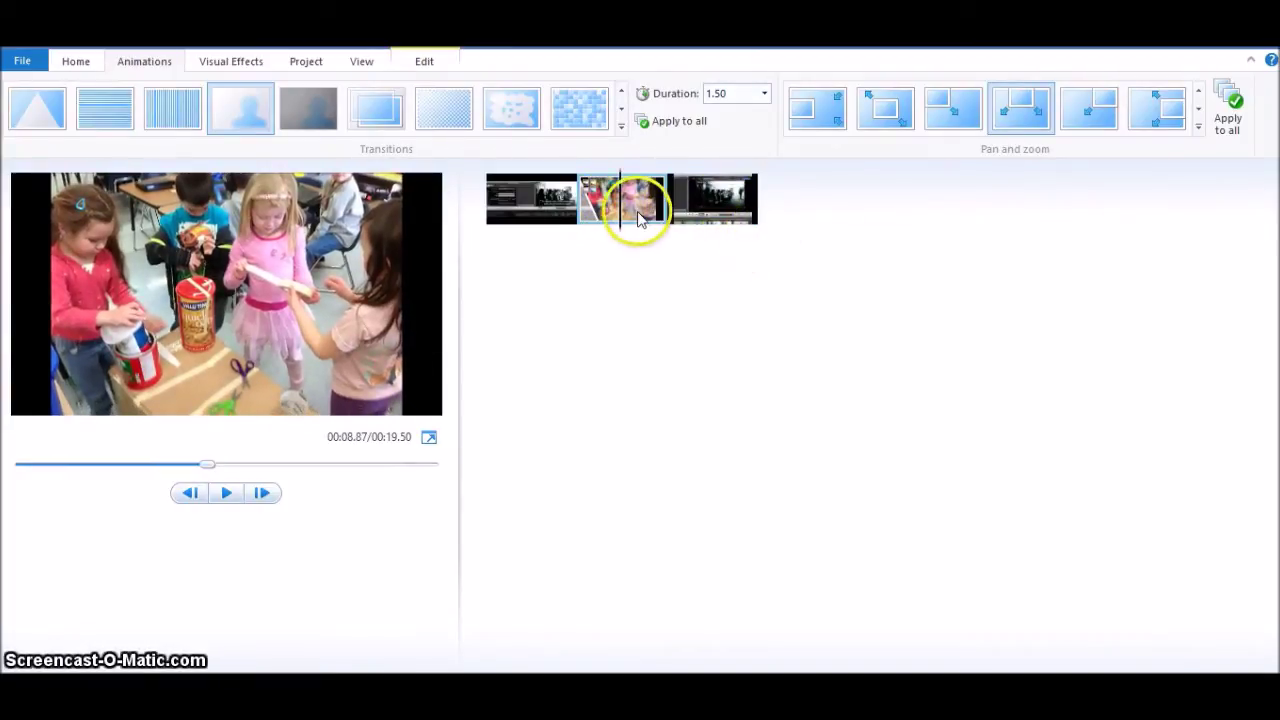
pyautogui.moveTo(621, 215); pyautogui.dragTo(555, 223)
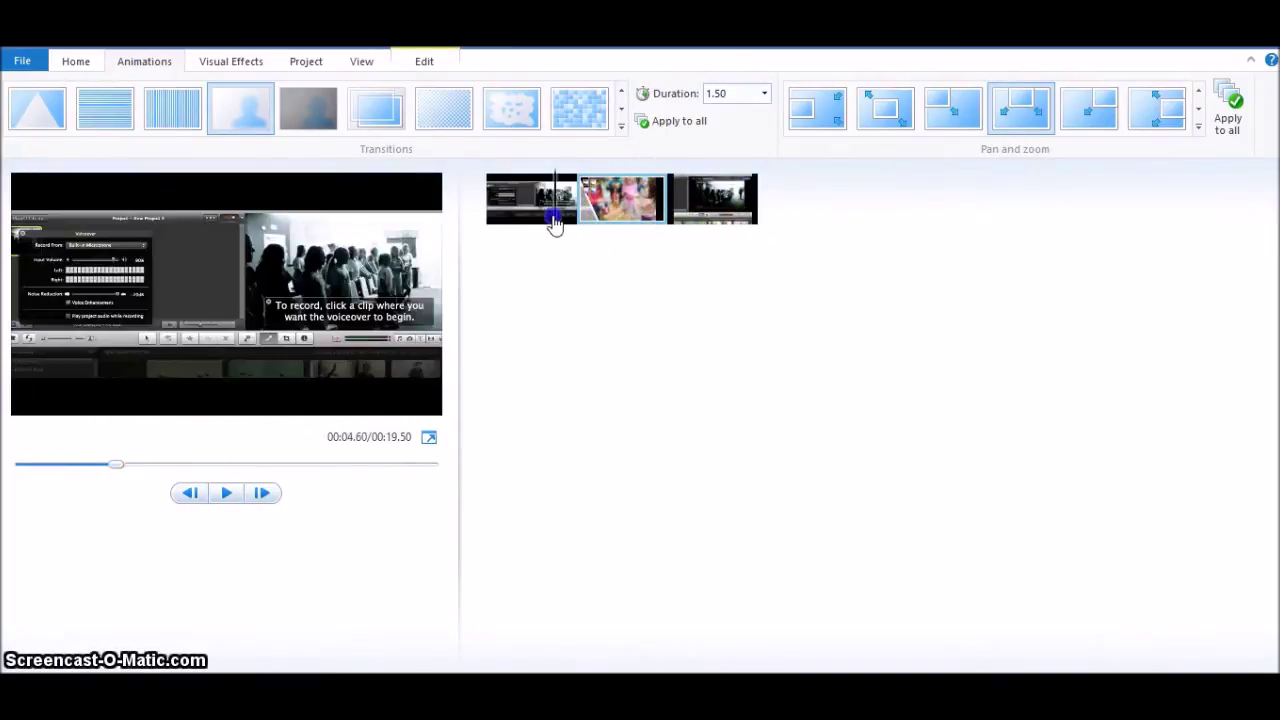
pyautogui.click(505, 222)
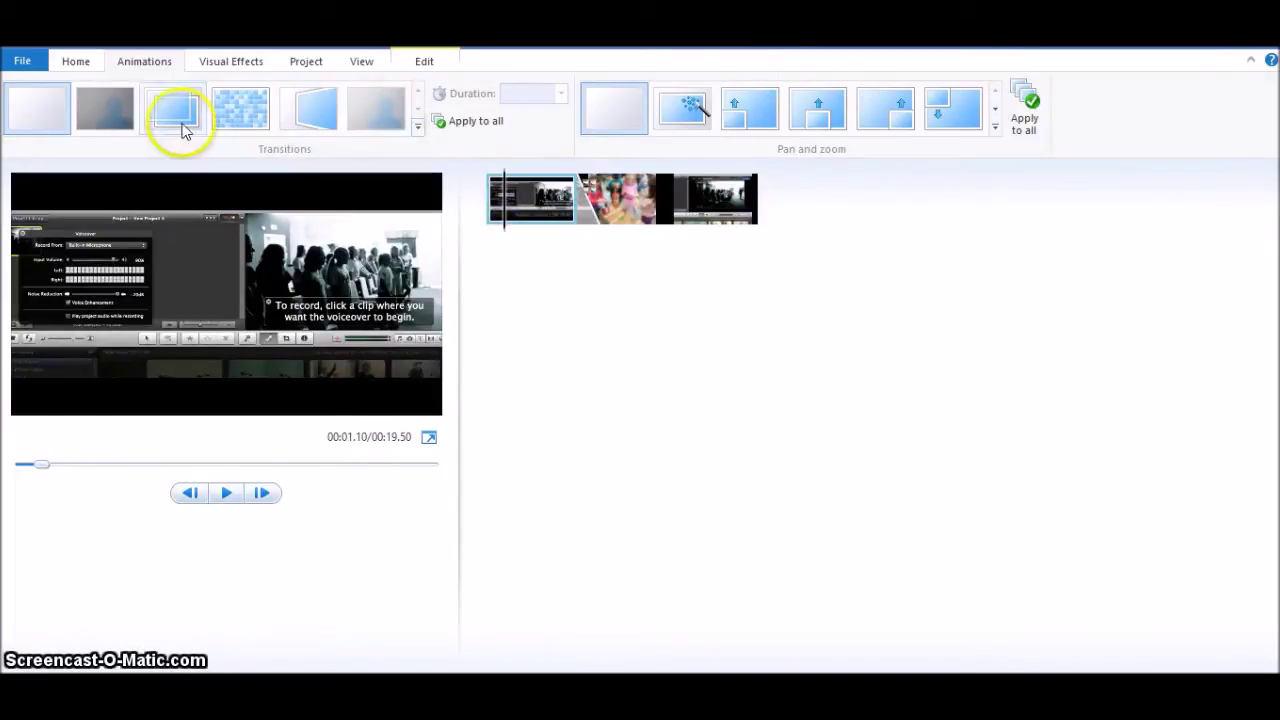
pyautogui.click(88, 64)
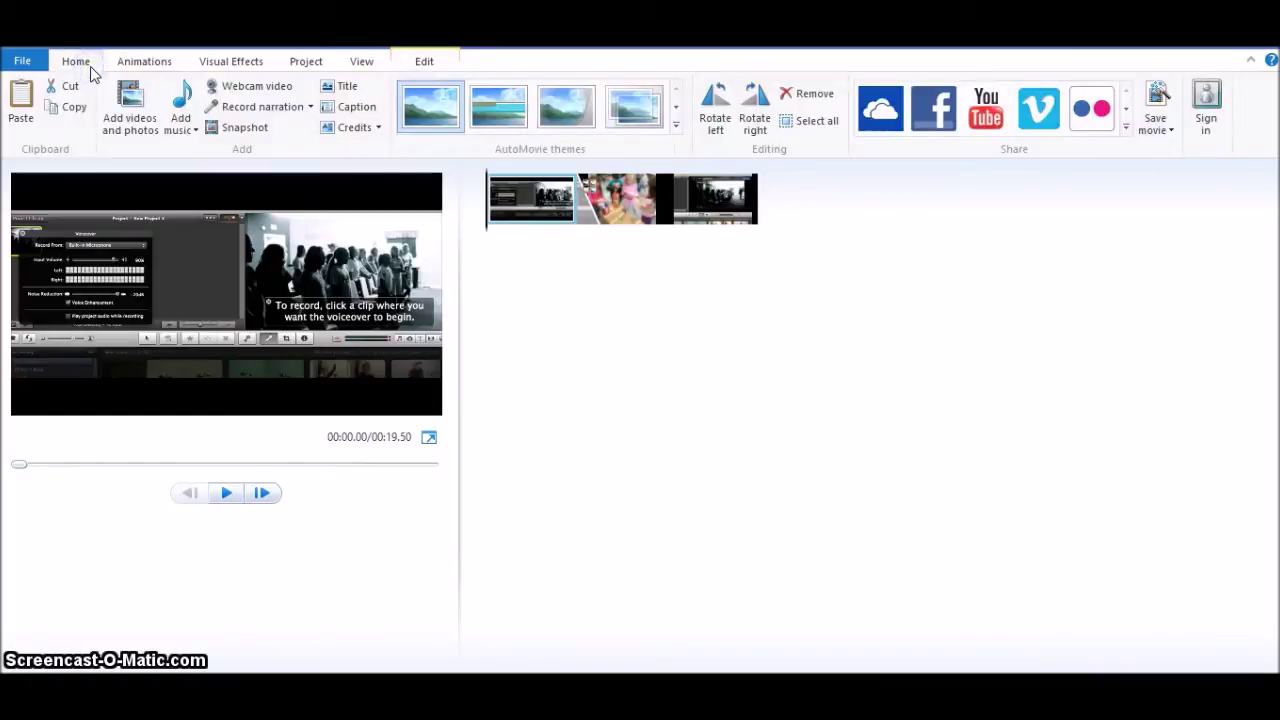
# Record a spoken narration and save it as an audio file under the first clip
pyautogui.click(262, 107)
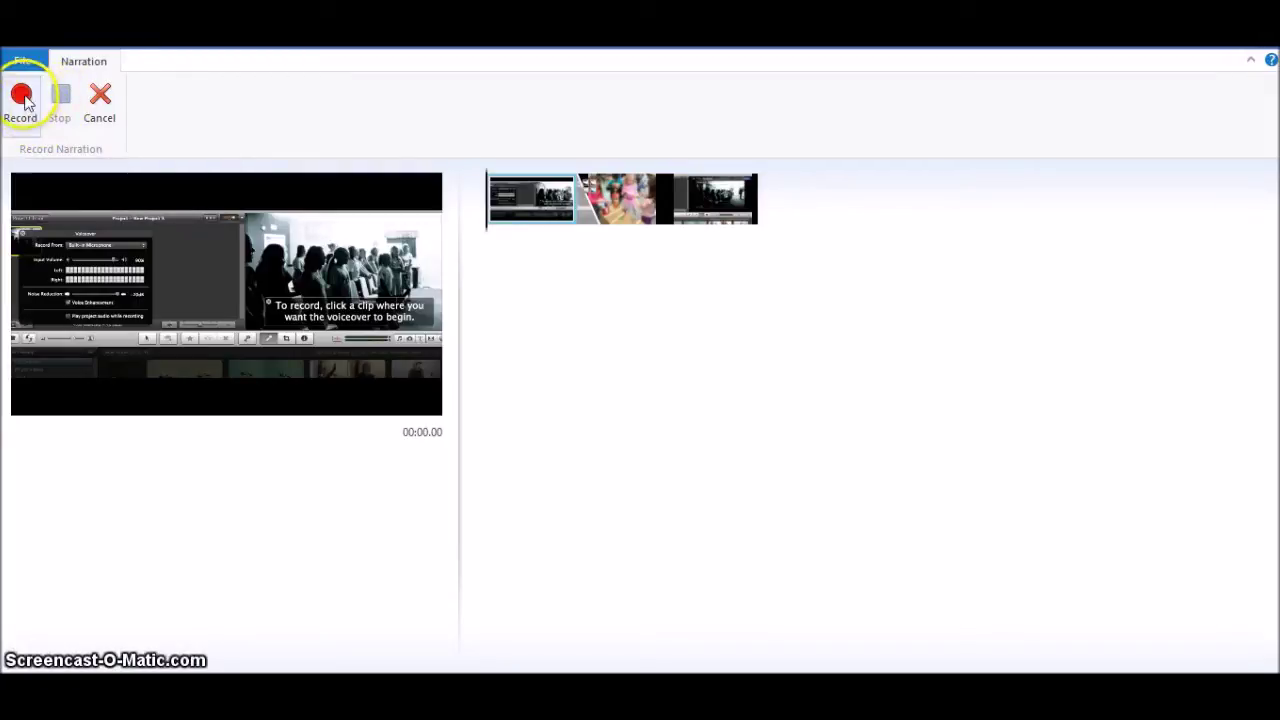
pyautogui.click(23, 96)
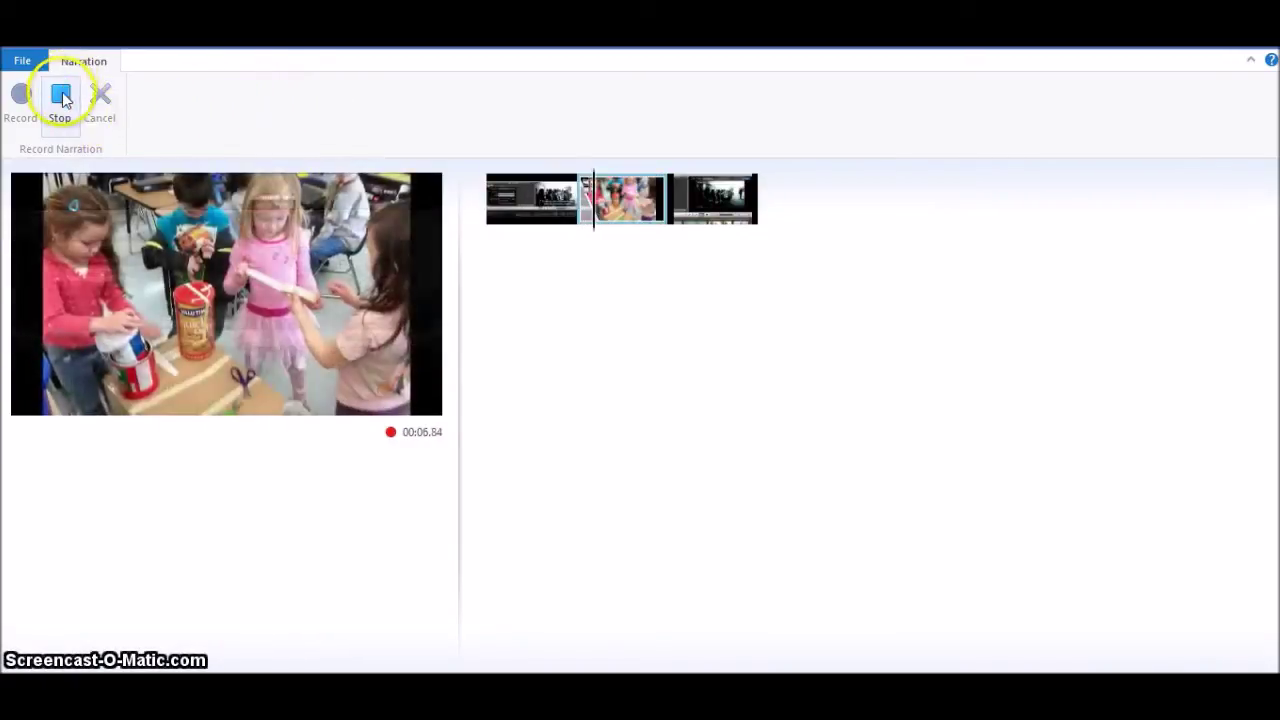
pyautogui.click(61, 98)
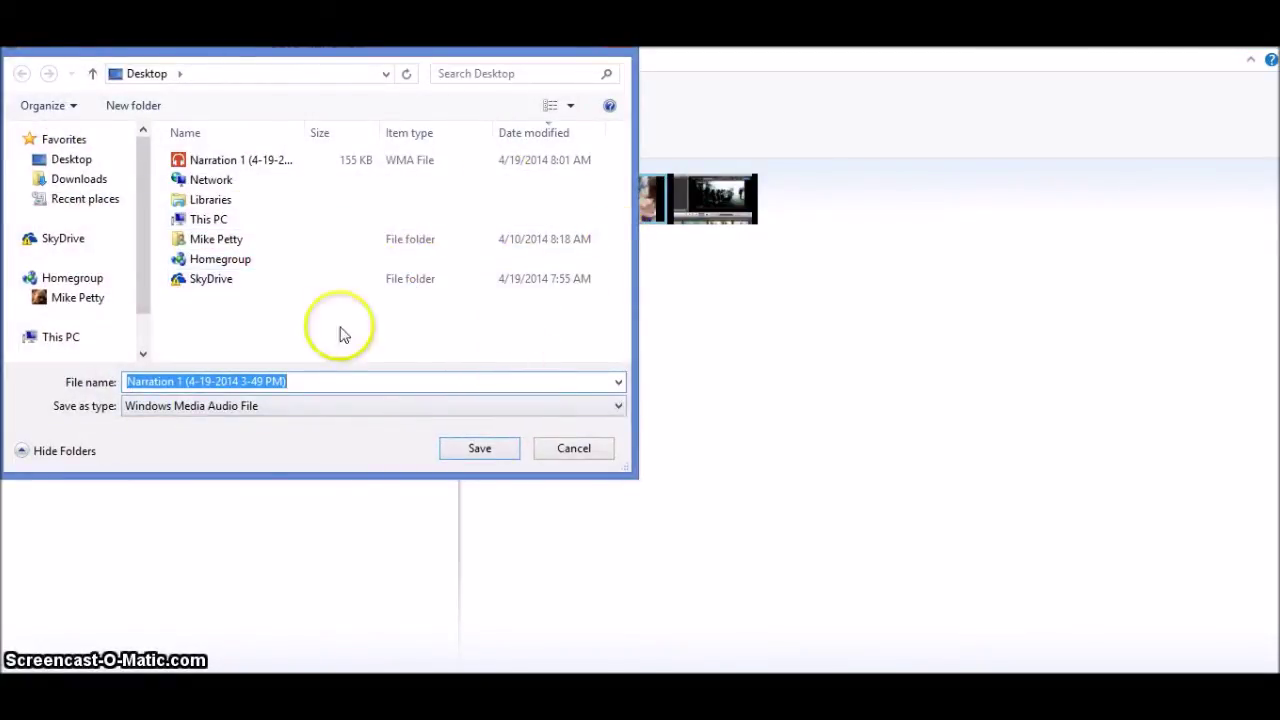
pyautogui.click(478, 449)
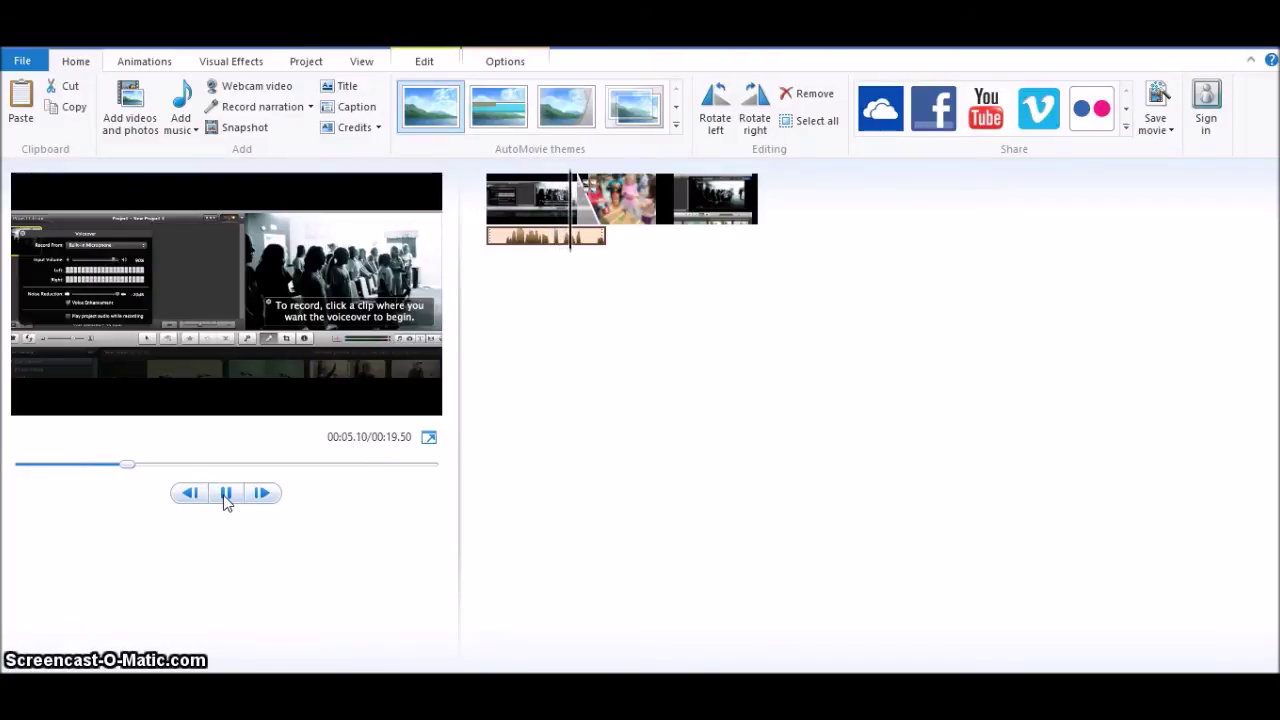
# Pause the preview and drag the narration clip so it starts at about 2.8 seconds
pyautogui.click(226, 493)
pyautogui.click(651, 369)
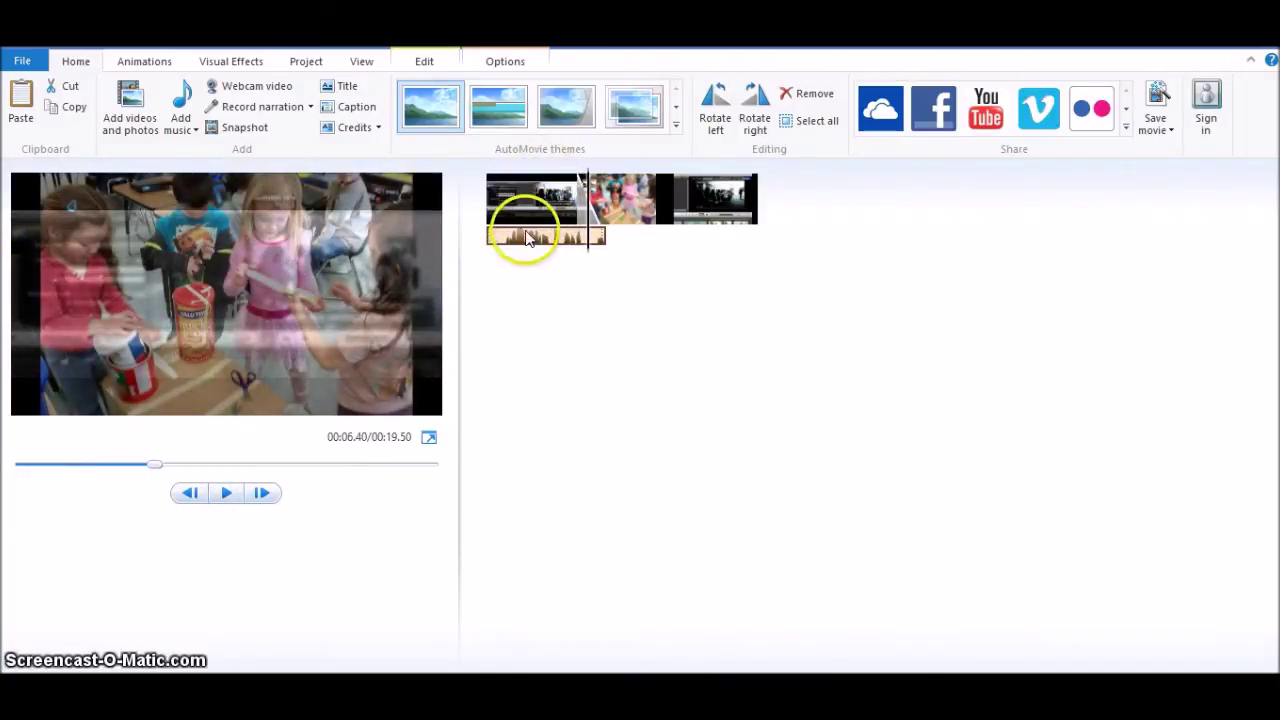
pyautogui.moveTo(527, 241); pyautogui.dragTo(612, 252)
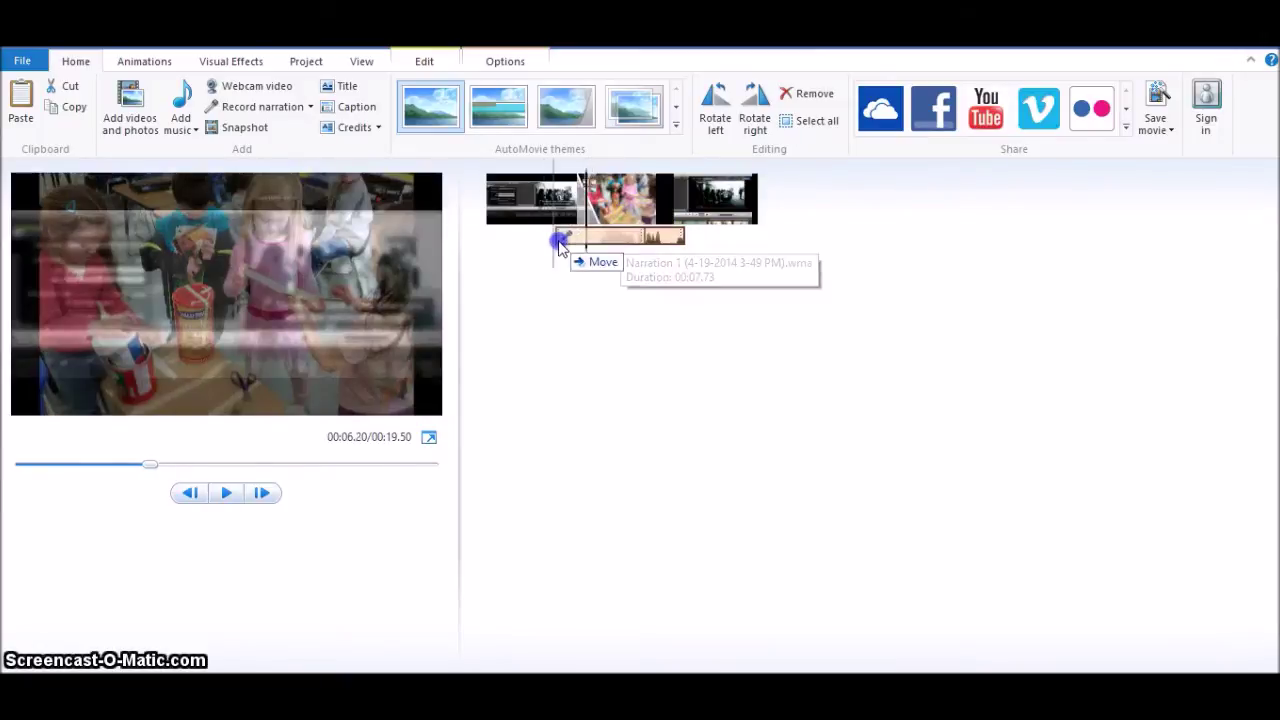
pyautogui.moveTo(560, 248); pyautogui.dragTo(536, 243)
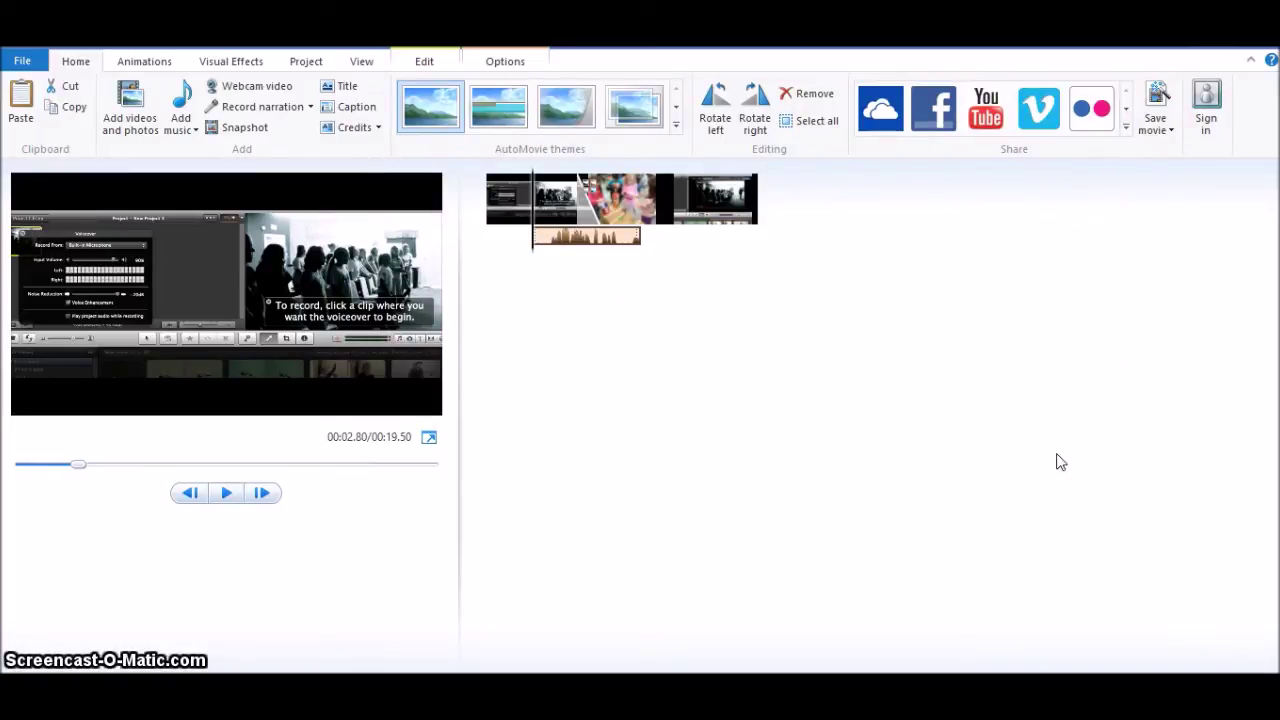
# Save the movie as My Movie in Pictures using the Recommended for this project MP4 setting
pyautogui.click(1160, 122)
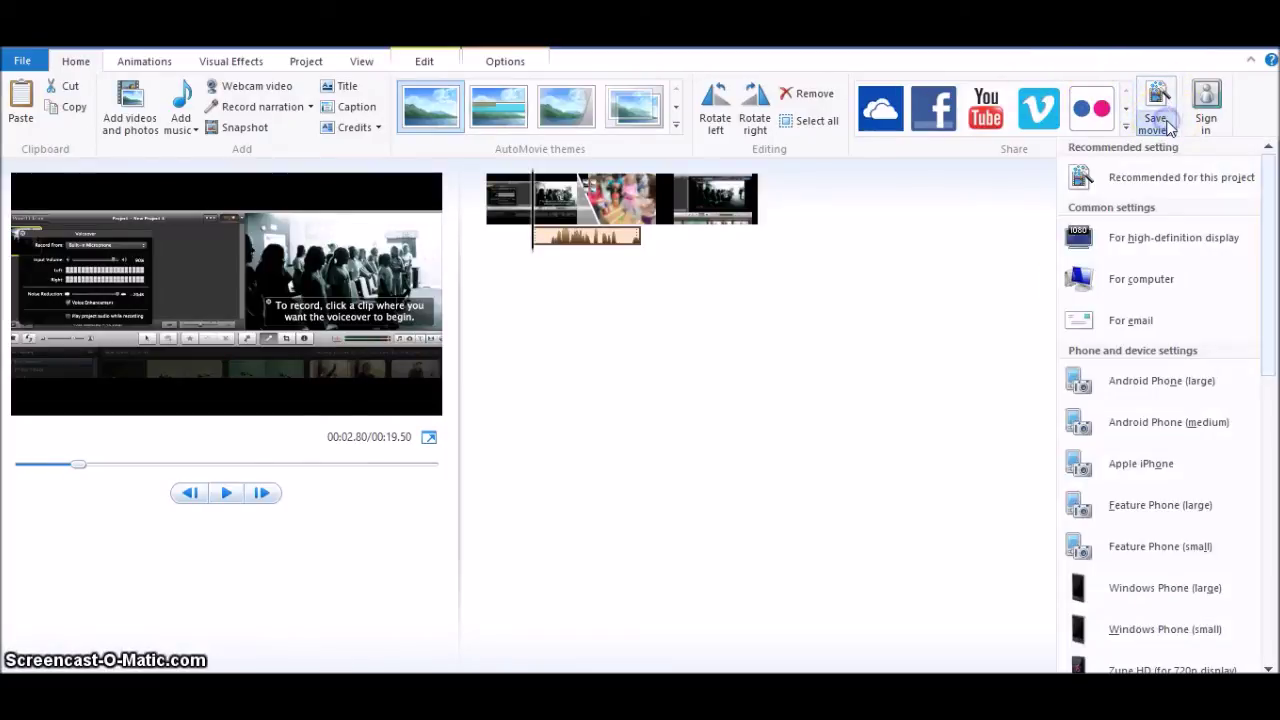
pyautogui.click(1163, 181)
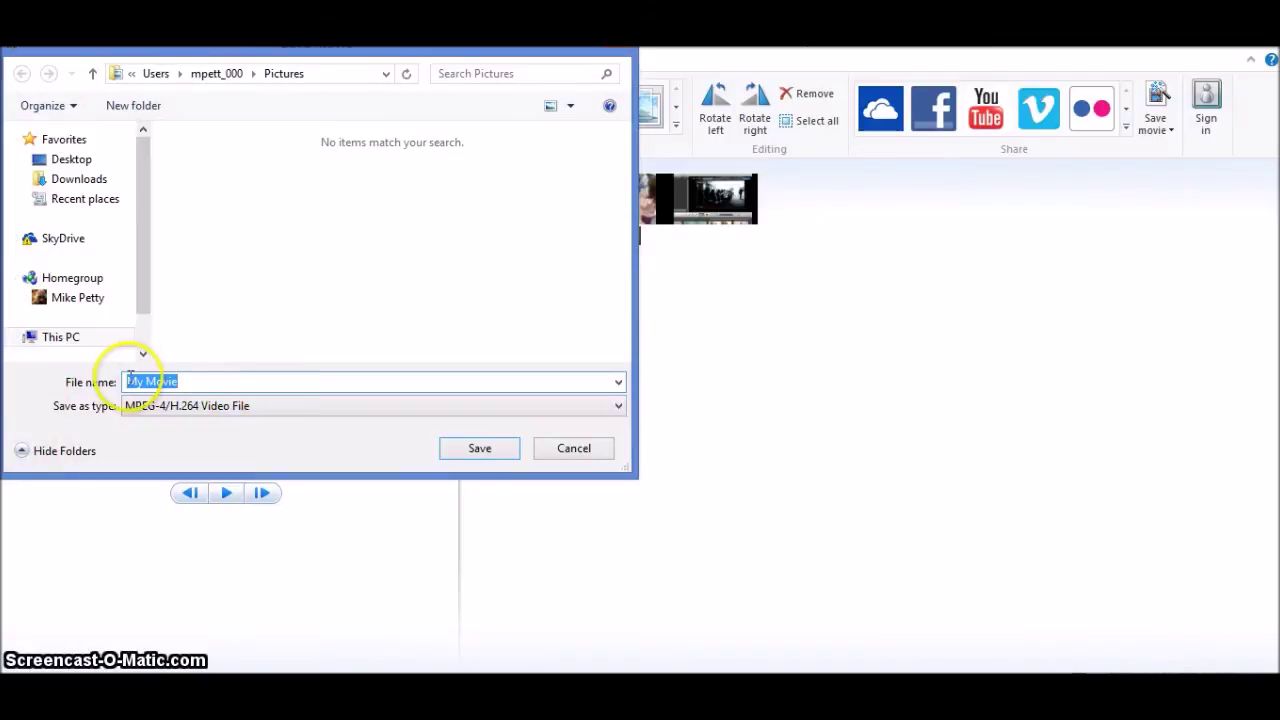
pyautogui.click(478, 450)
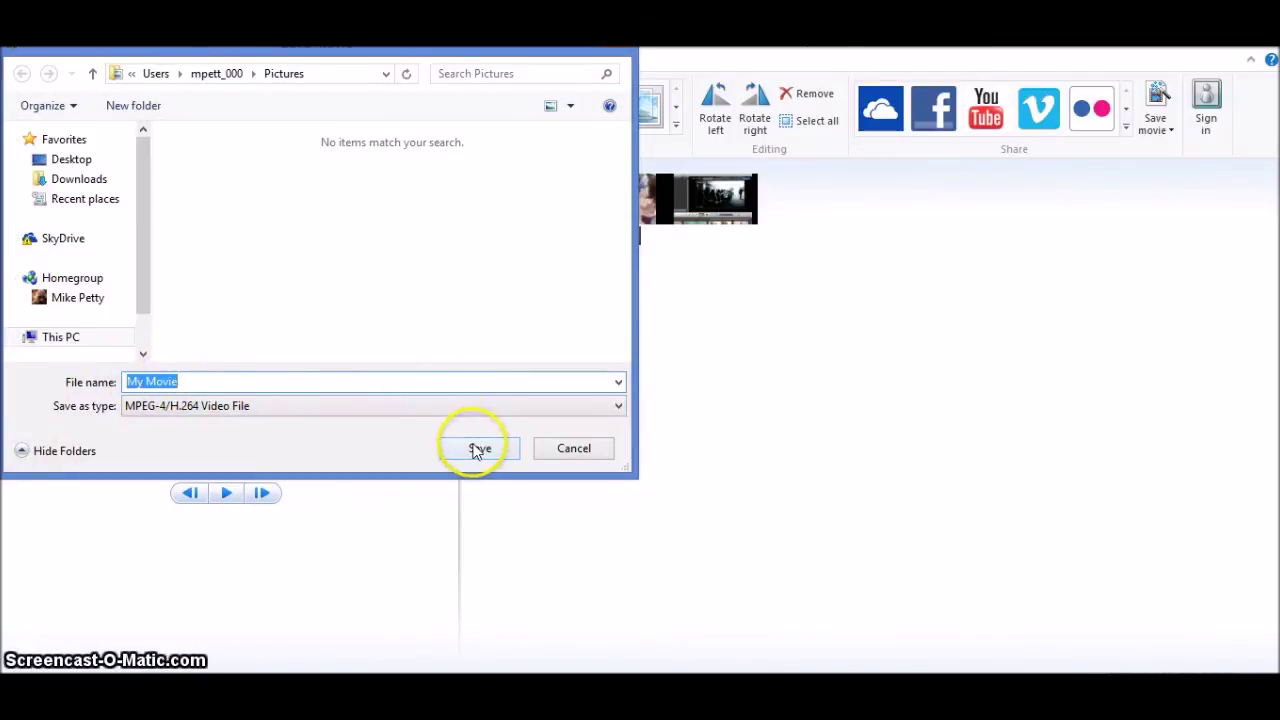